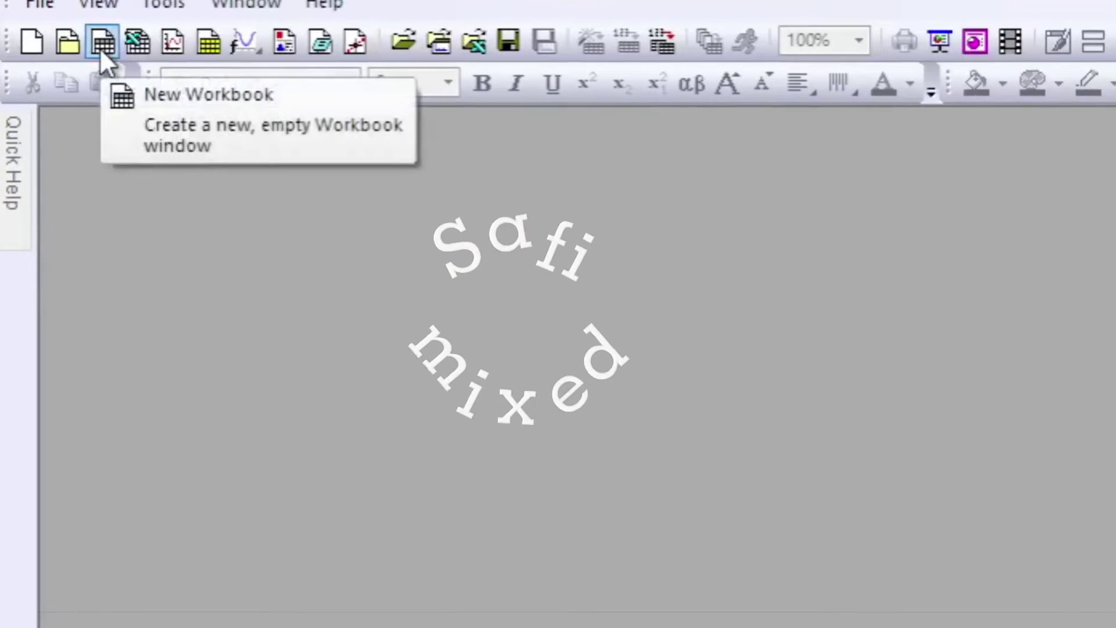
# - Create a new empty workbook, Book1, and move its window toward the upper left
pyautogui.click(108, 43)
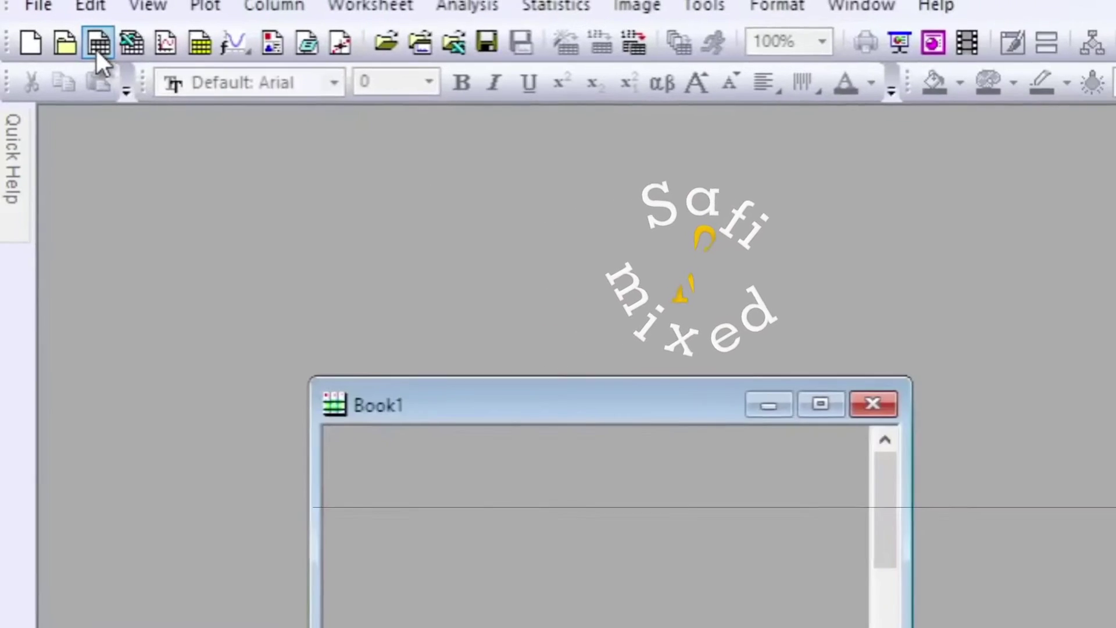
pyautogui.moveTo(410, 278); pyautogui.dragTo(299, 232)
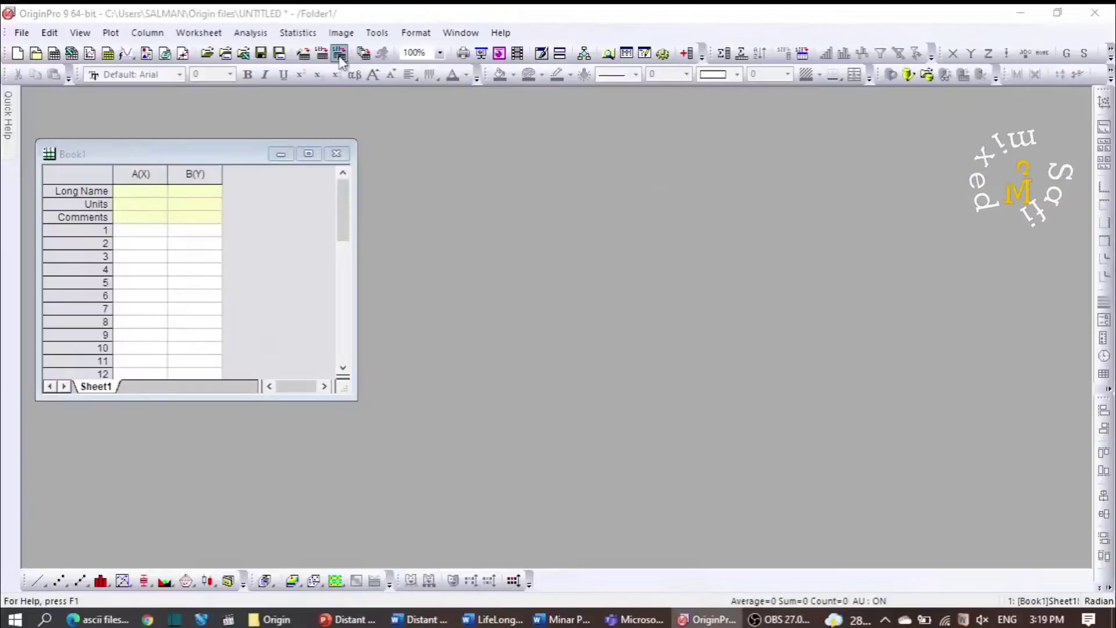
# - Pick coh0_gama.dat through coh4_gama.dat from the Dat files folder for multiple ASCII import
pyautogui.click(672, 111)
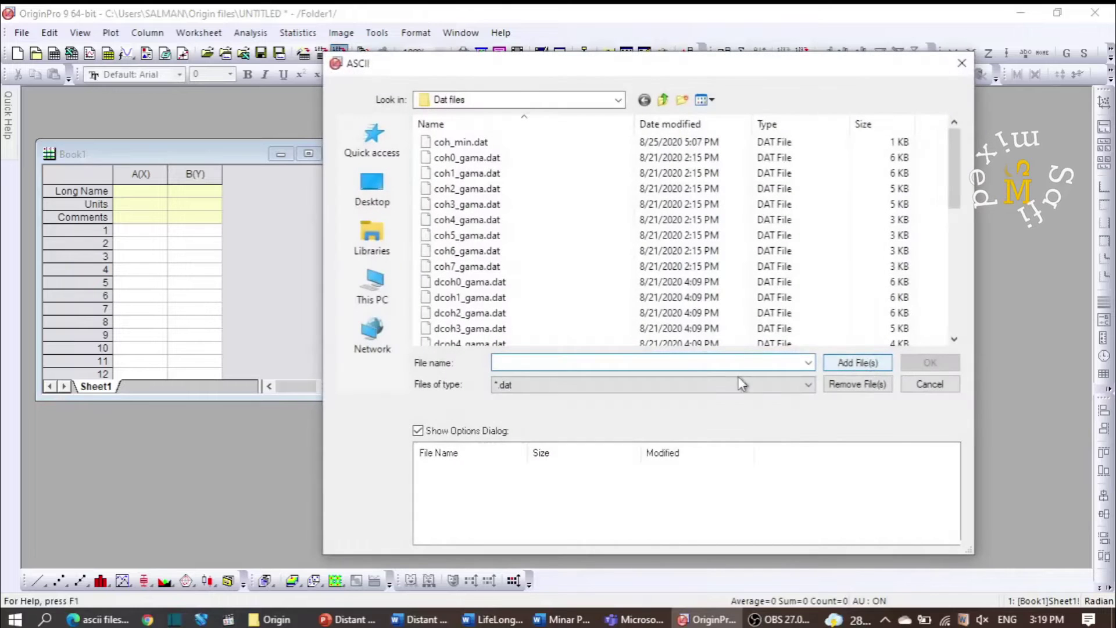
pyautogui.click(664, 102)
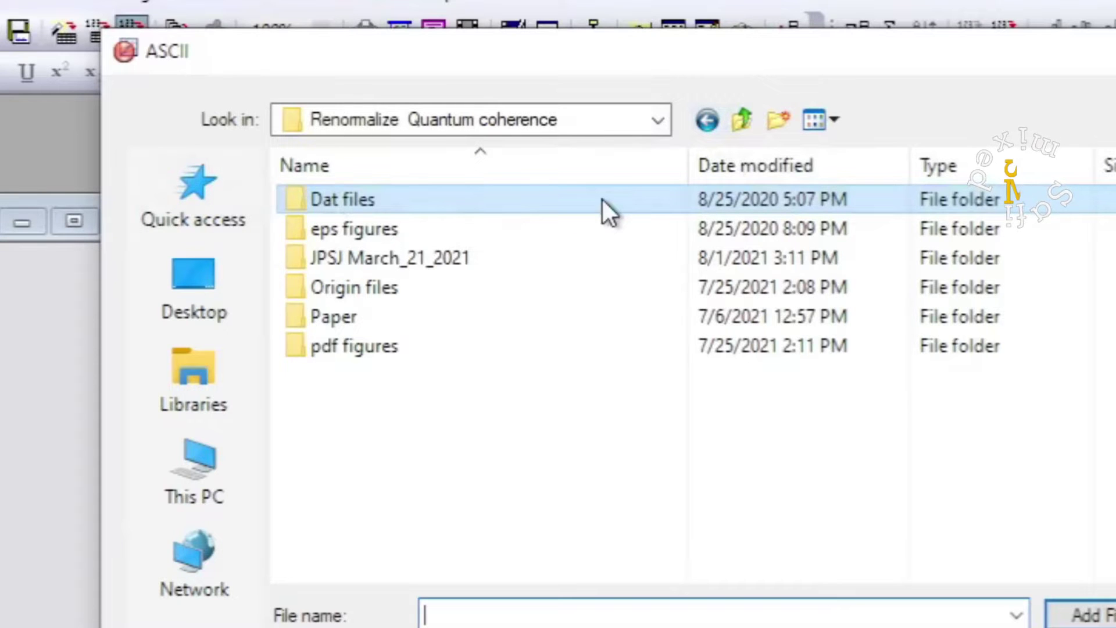
pyautogui.doubleClick(399, 201)
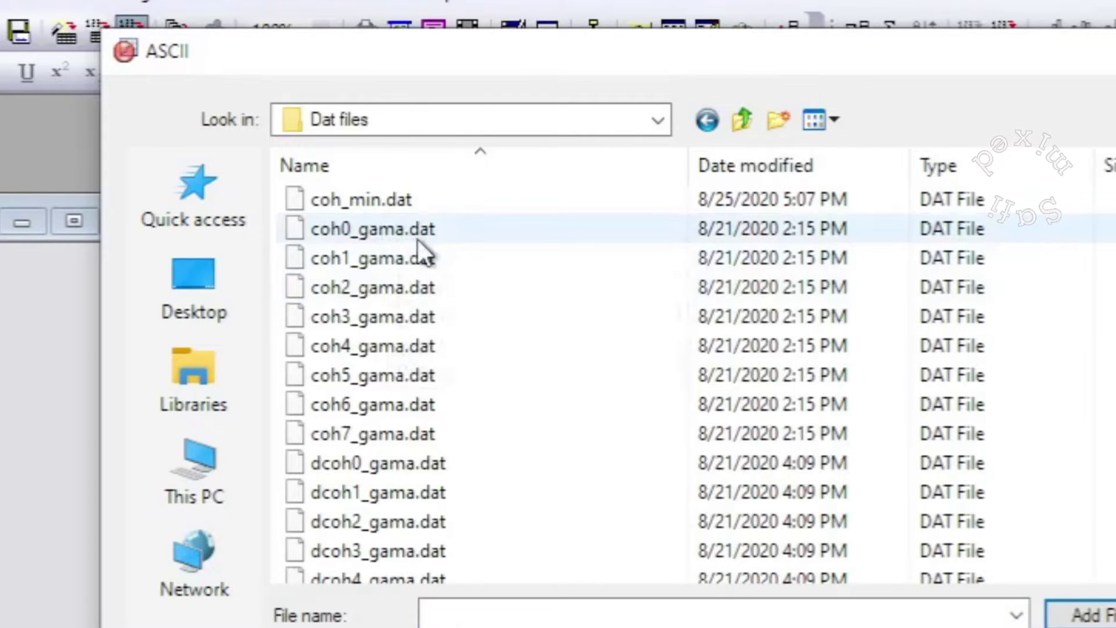
pyautogui.click(419, 237)
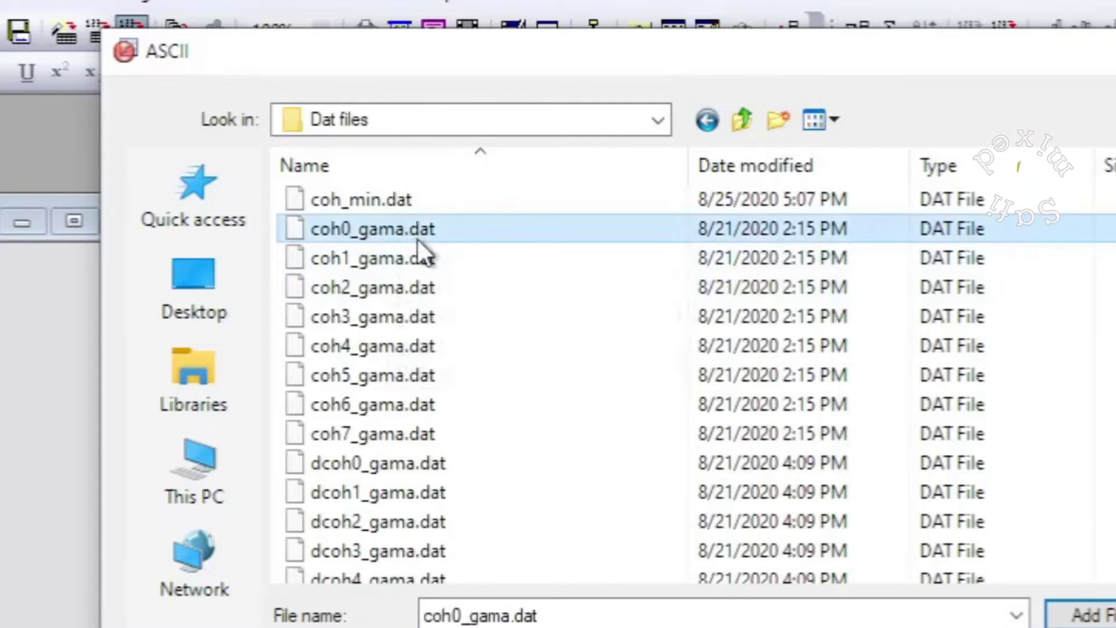
pyautogui.keyDown('shift'); pyautogui.click(379, 349); pyautogui.keyUp('shift')
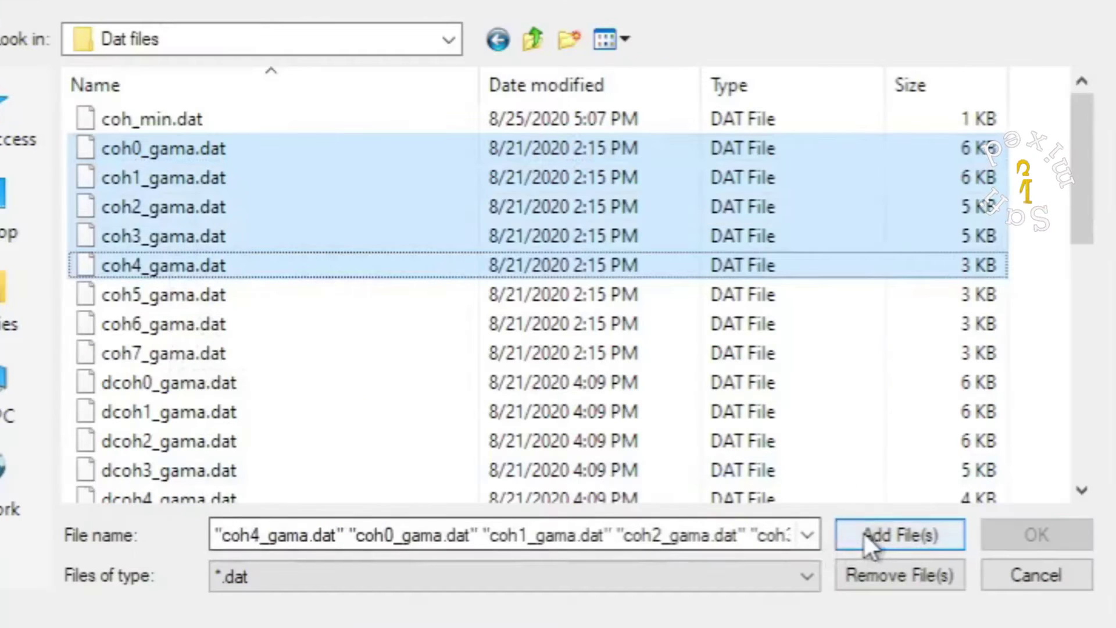
pyautogui.click(1076, 611)
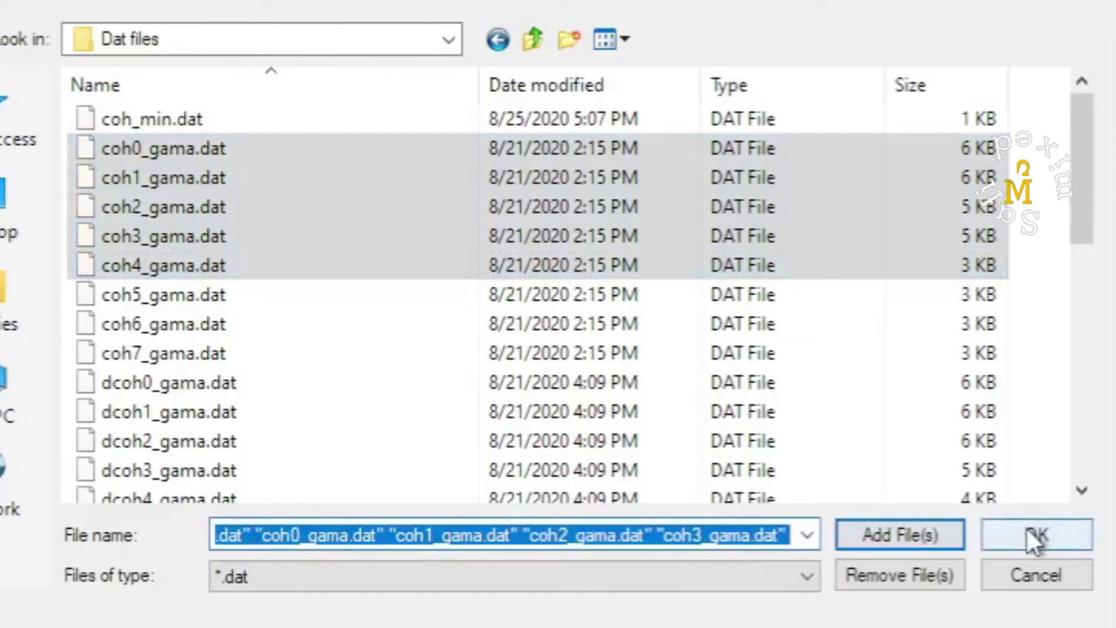
pyautogui.click(1026, 527)
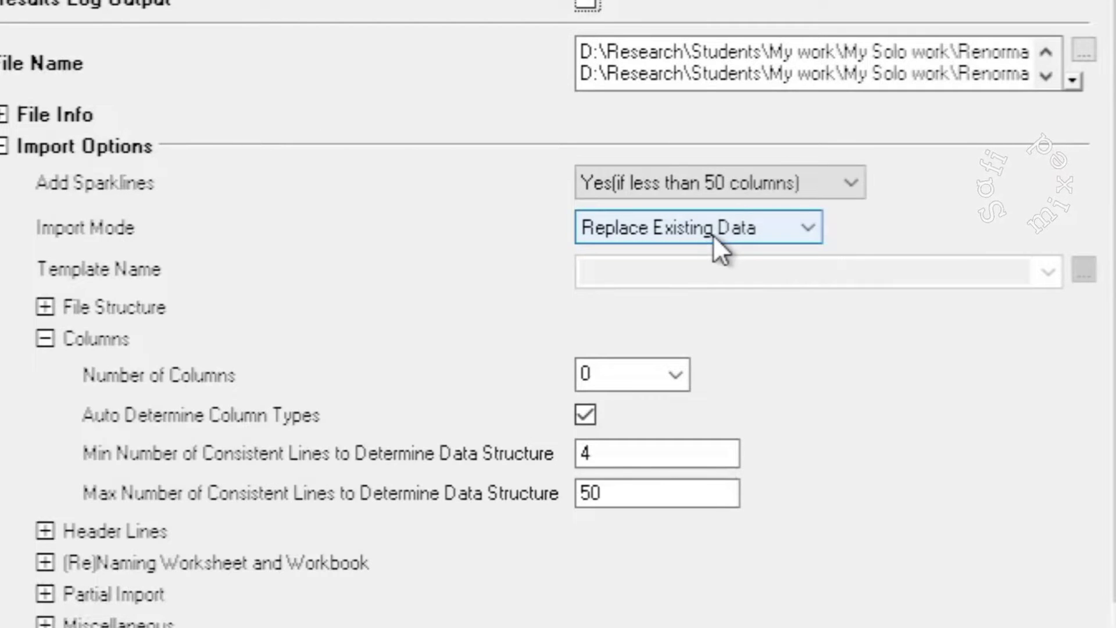
# - Import the five files with Import Mode set to Start New Columns
pyautogui.click(713, 235)
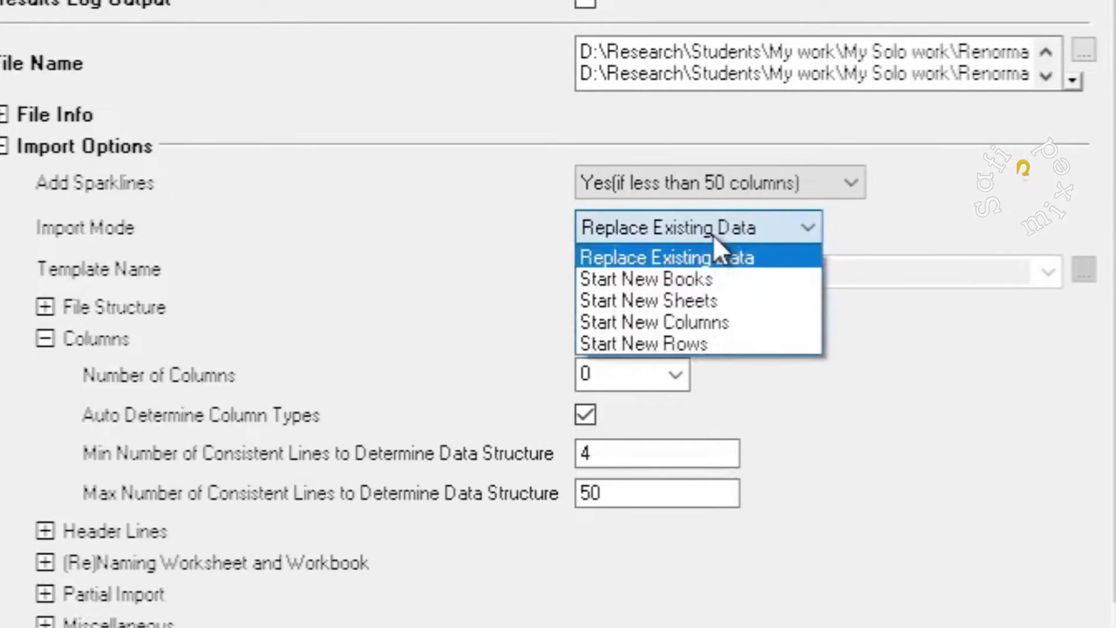
pyautogui.click(681, 322)
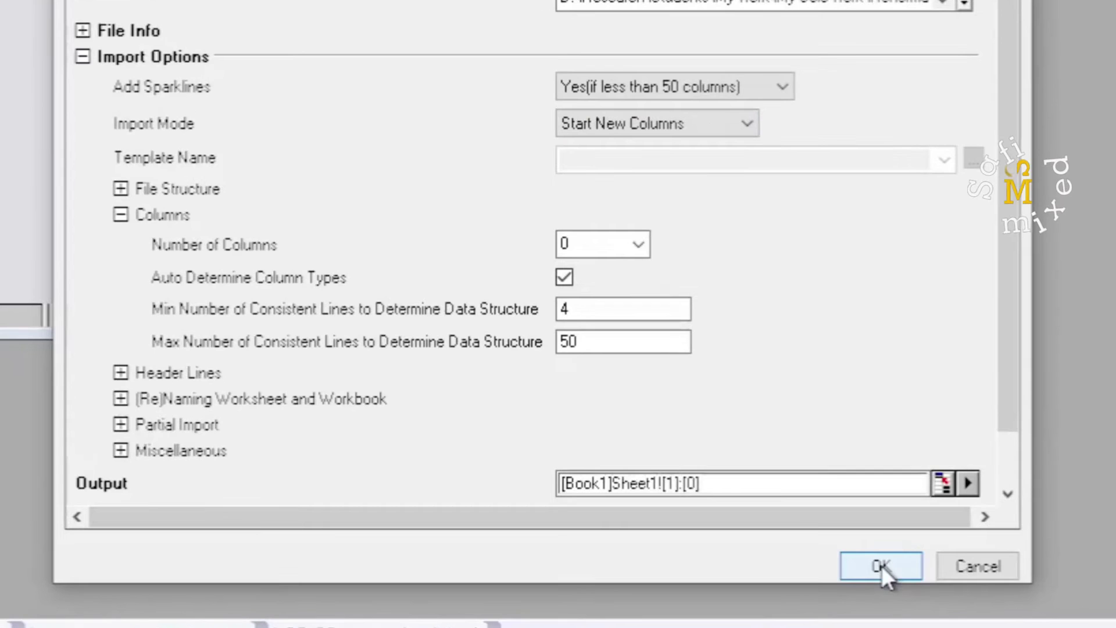
pyautogui.click(881, 565)
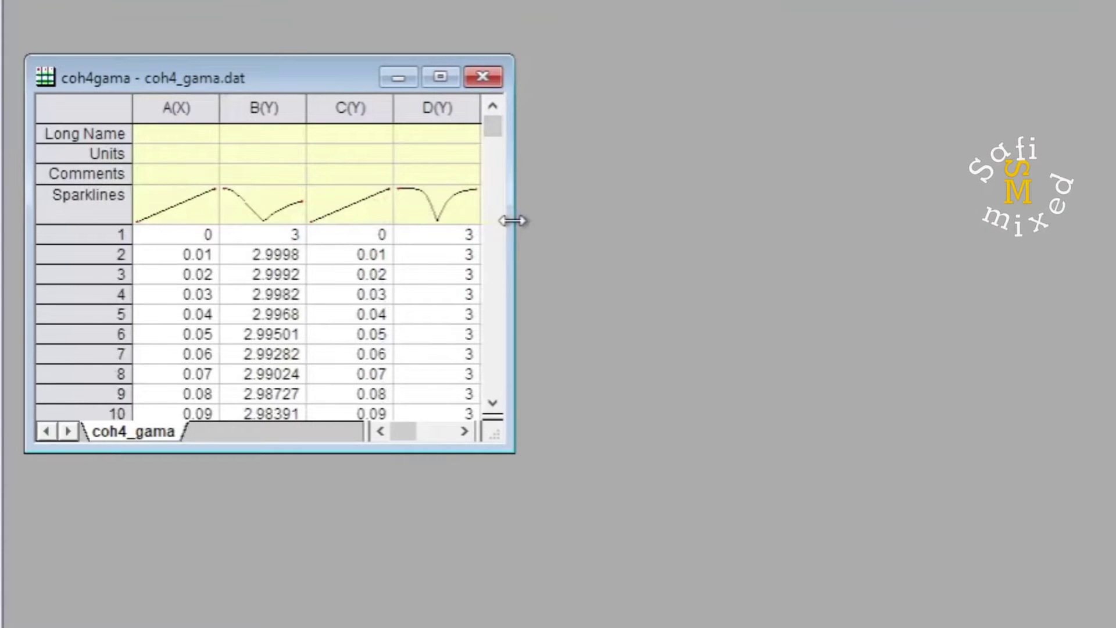
# - Widen the coh4gama worksheet window to reveal all ten columns through J(Y)
pyautogui.moveTo(511, 220); pyautogui.dragTo(1067, 299)
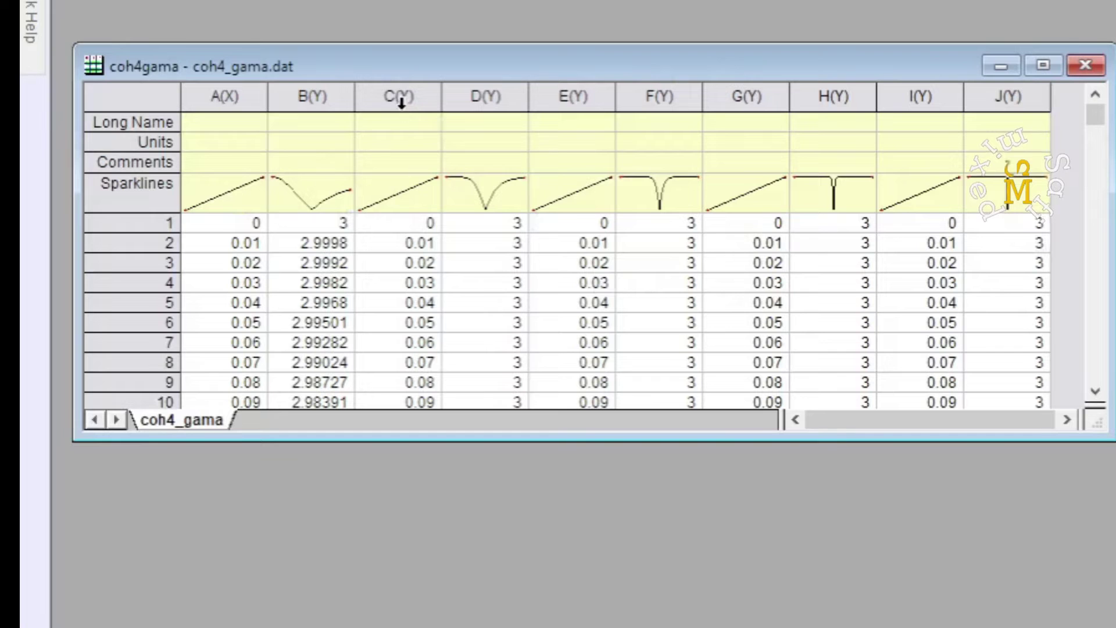
pyautogui.click(224, 97)
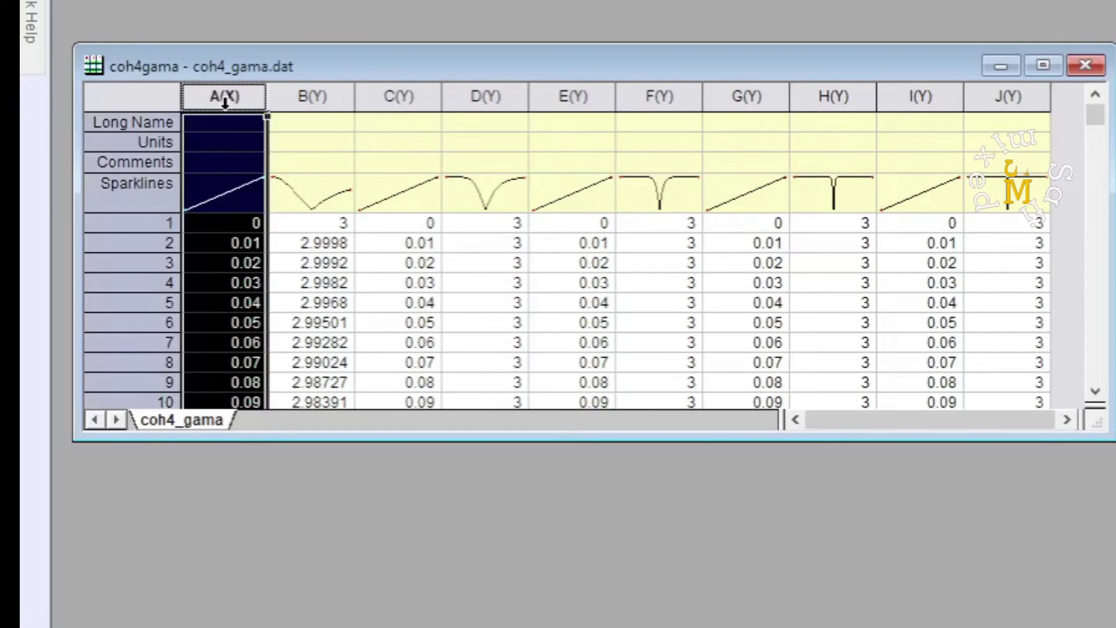
pyautogui.click(407, 100)
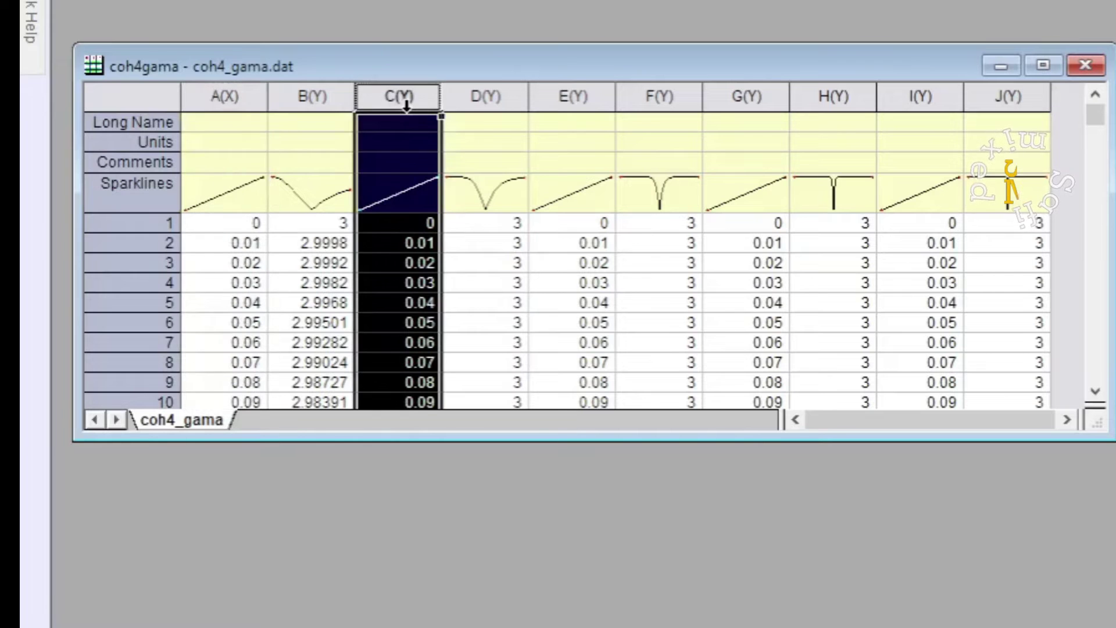
pyautogui.click(569, 99)
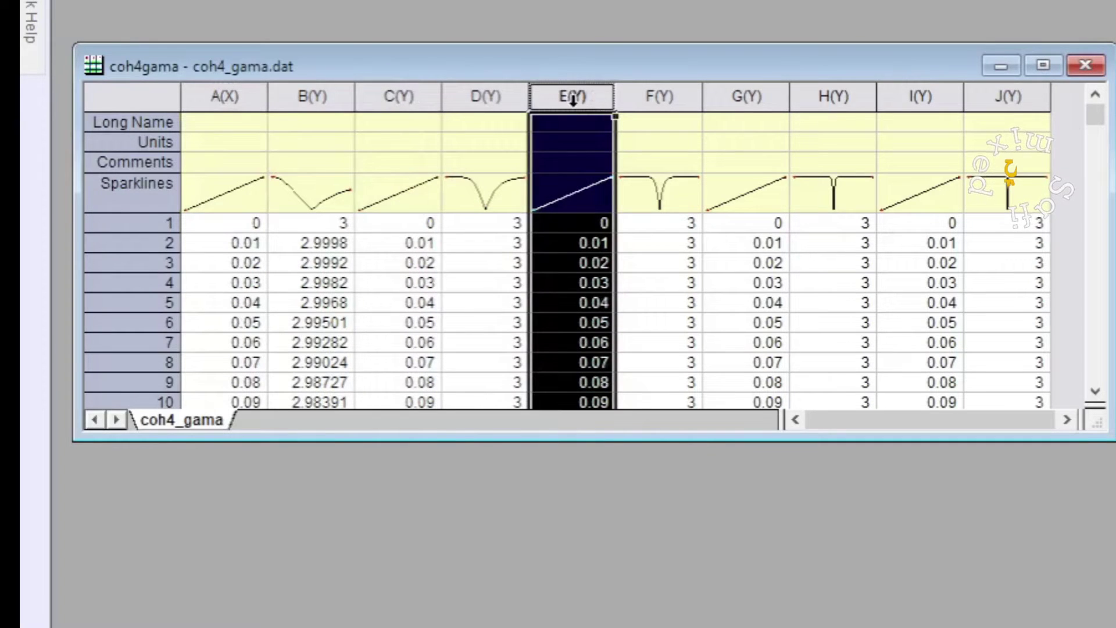
pyautogui.click(752, 97)
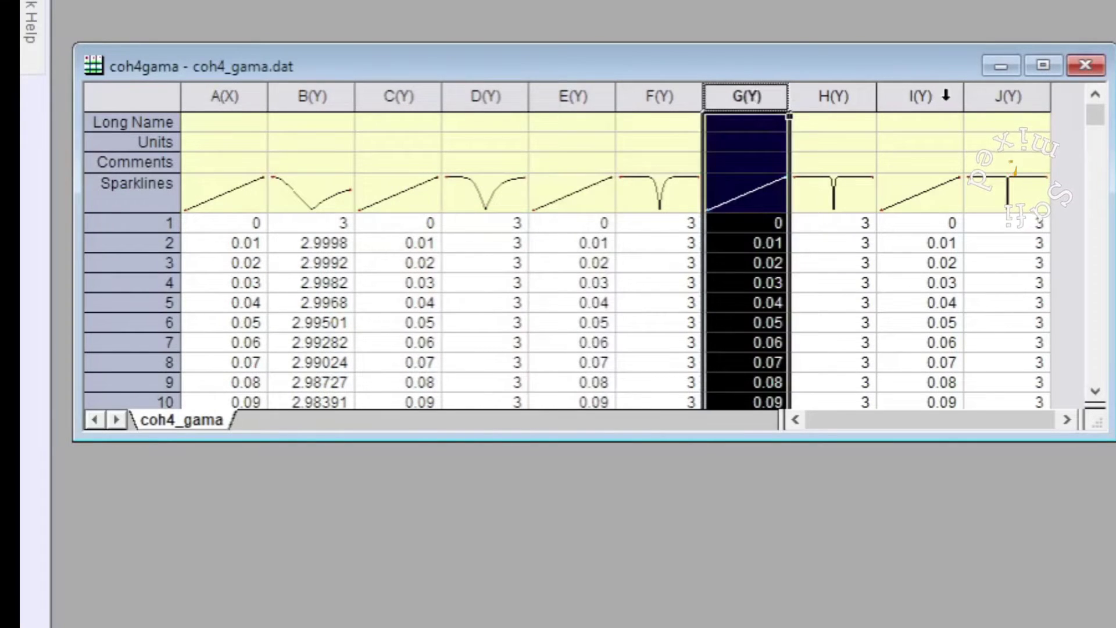
pyautogui.click(923, 96)
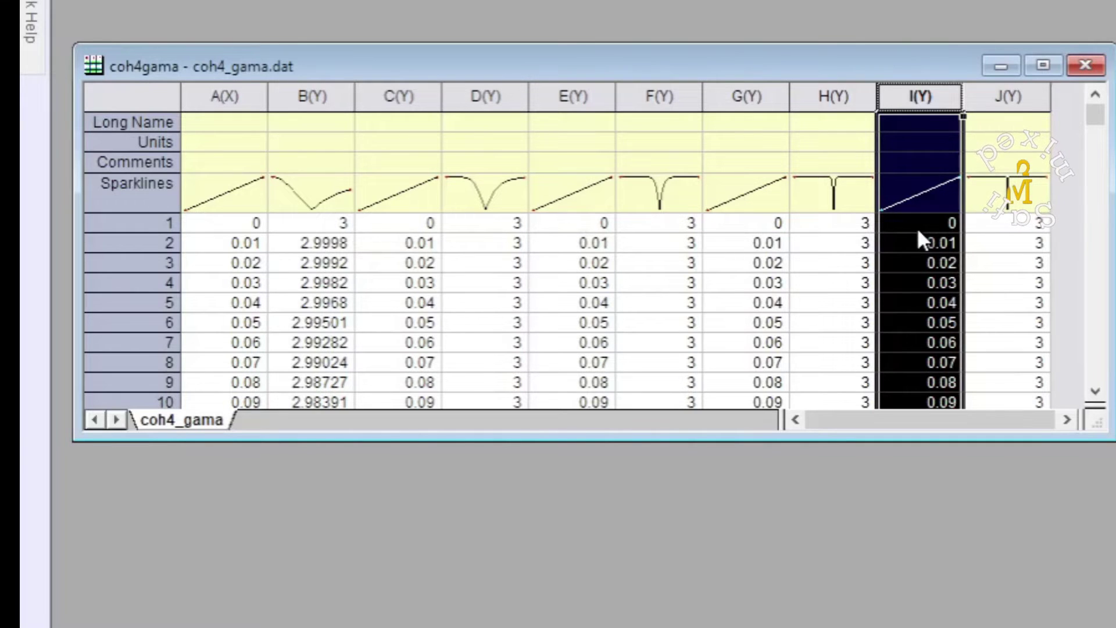
pyautogui.rightClick(910, 109)
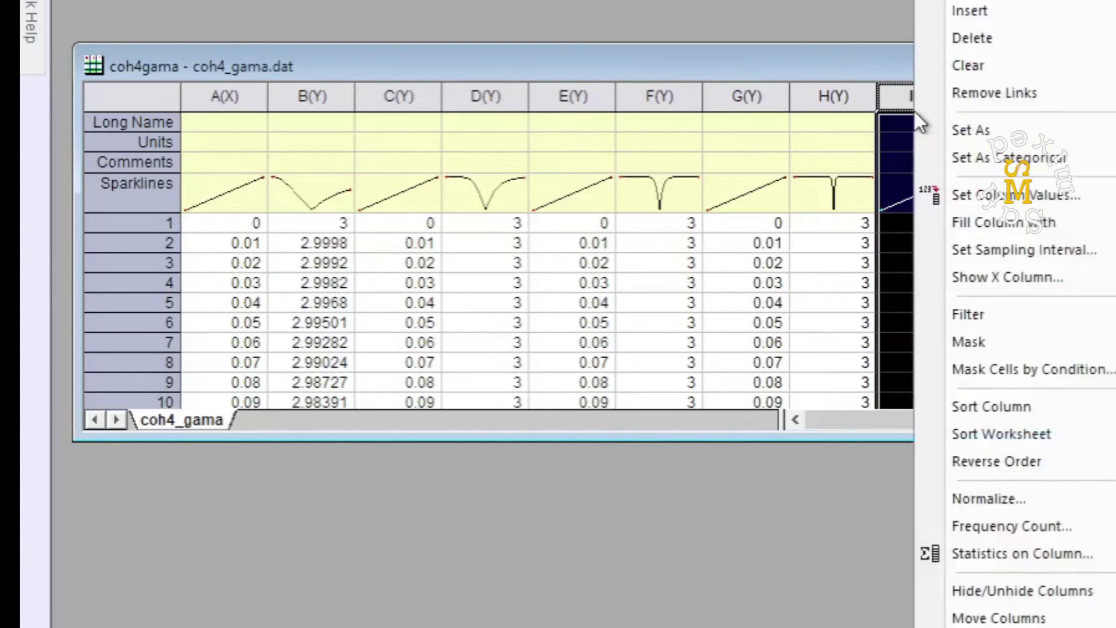
pyautogui.click(1006, 40)
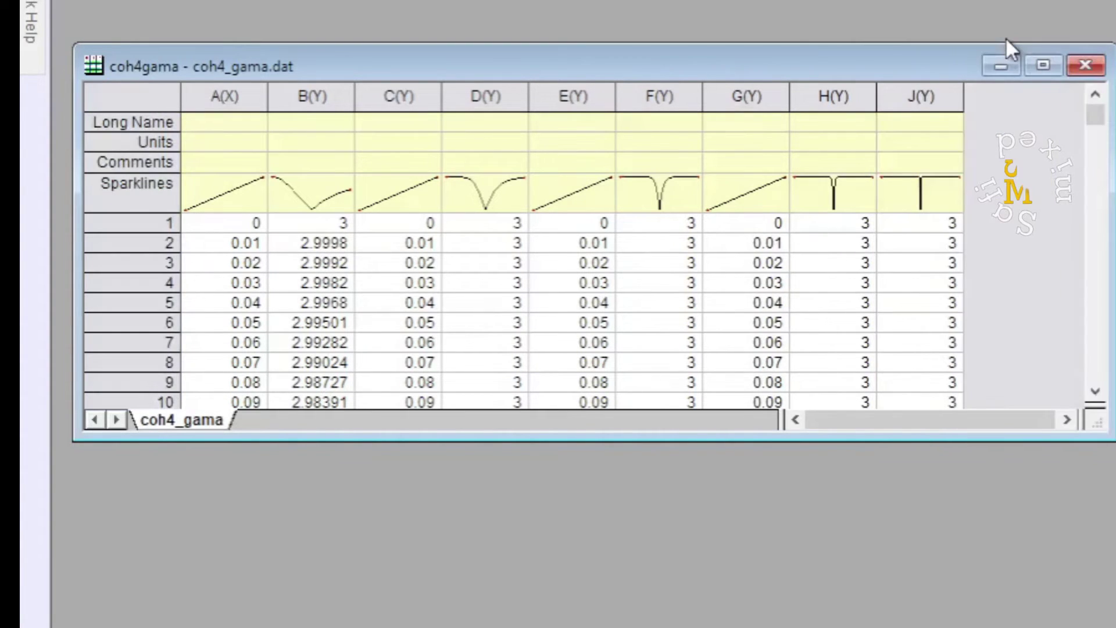
pyautogui.rightClick(737, 98)
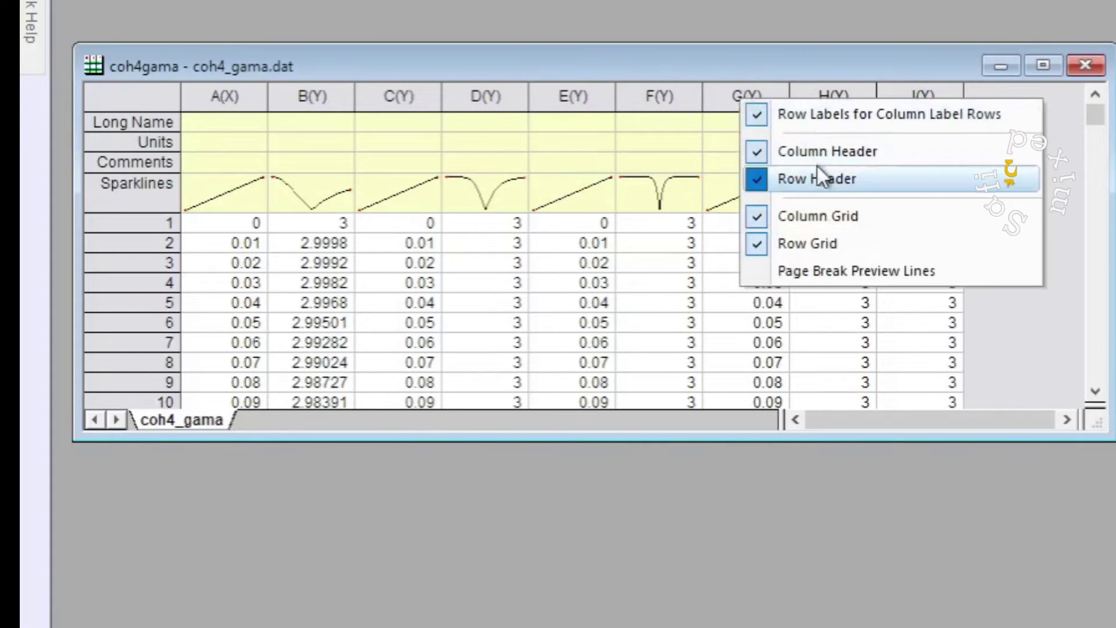
pyautogui.click(716, 69)
pyautogui.click(728, 99)
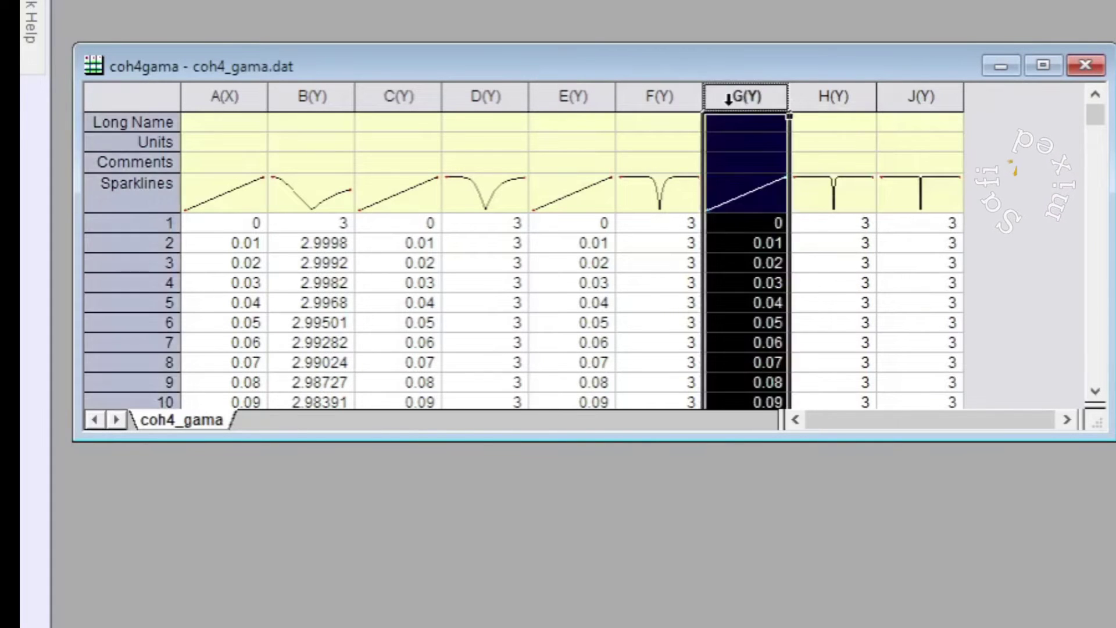
pyautogui.rightClick(730, 100)
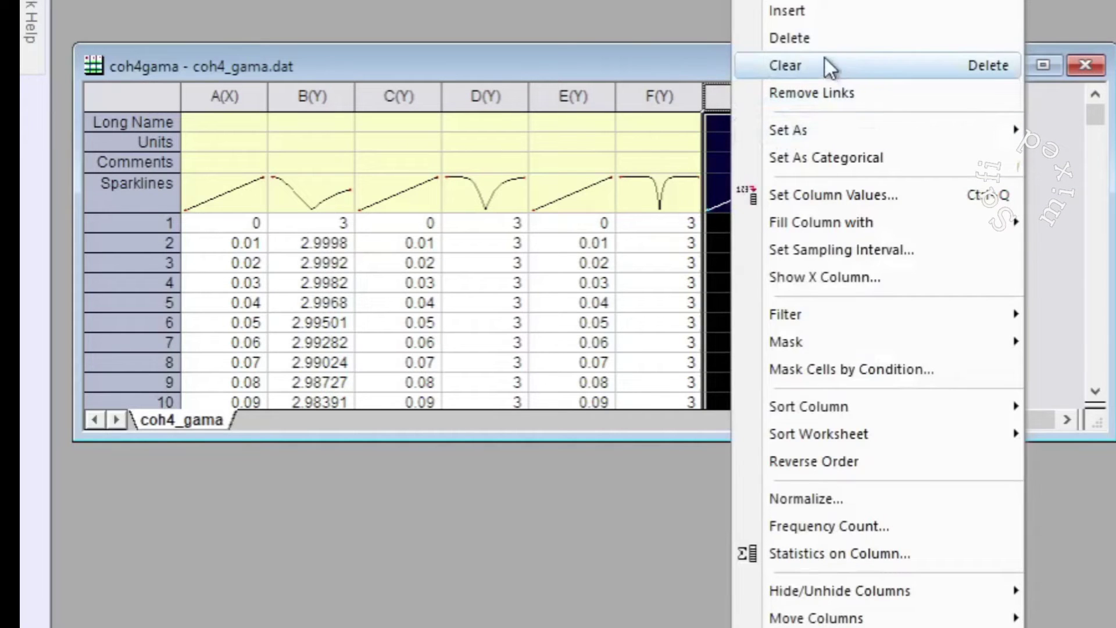
pyautogui.click(814, 40)
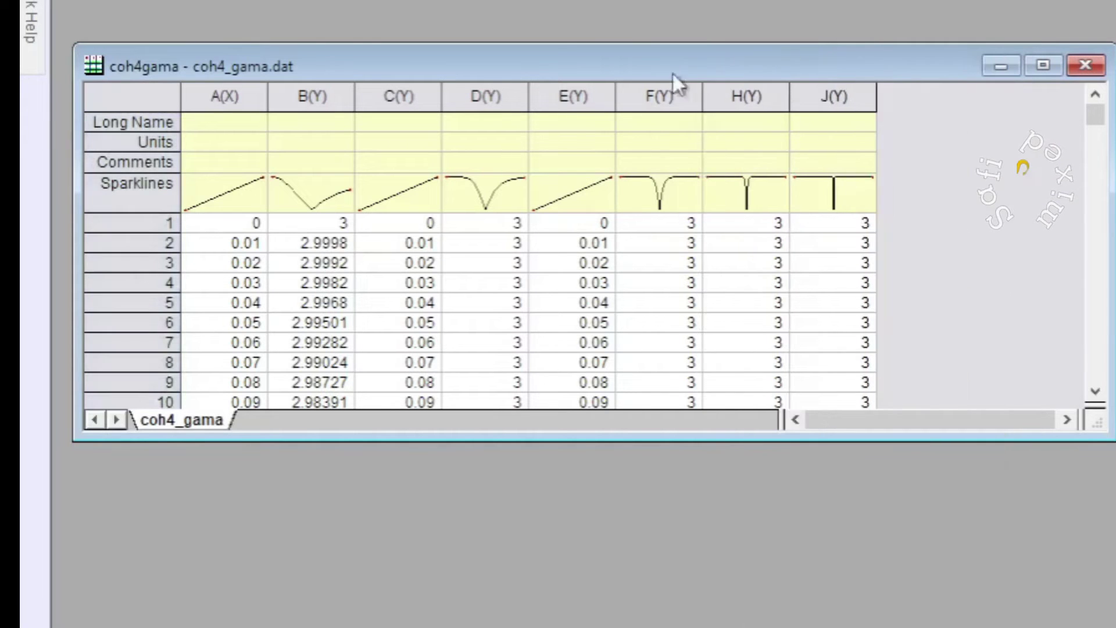
pyautogui.click(574, 97)
pyautogui.rightClick(574, 98)
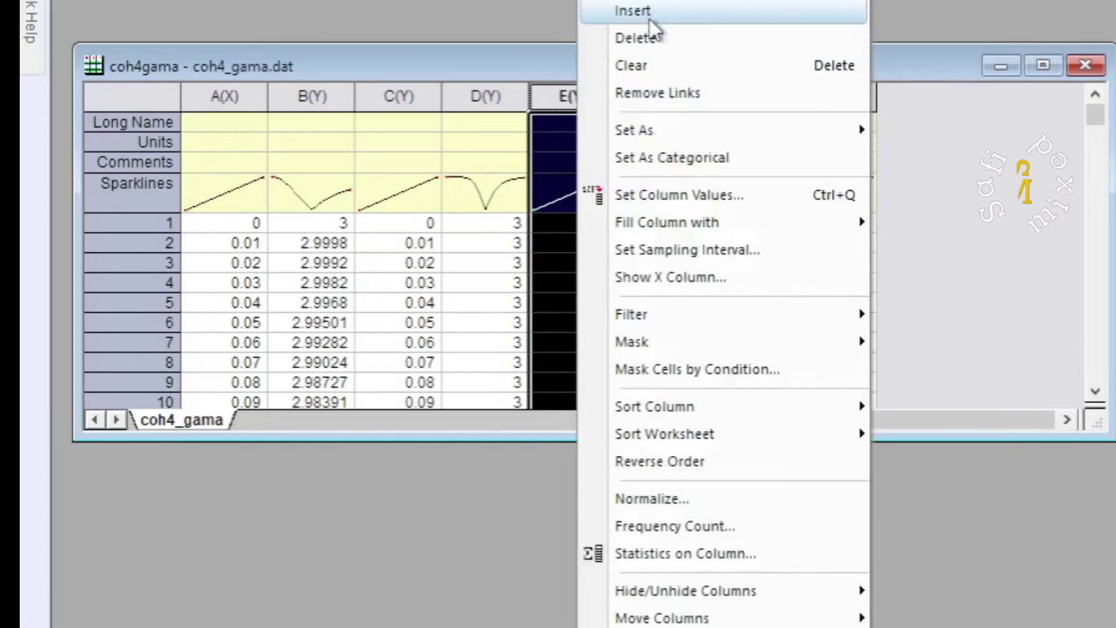
pyautogui.click(650, 34)
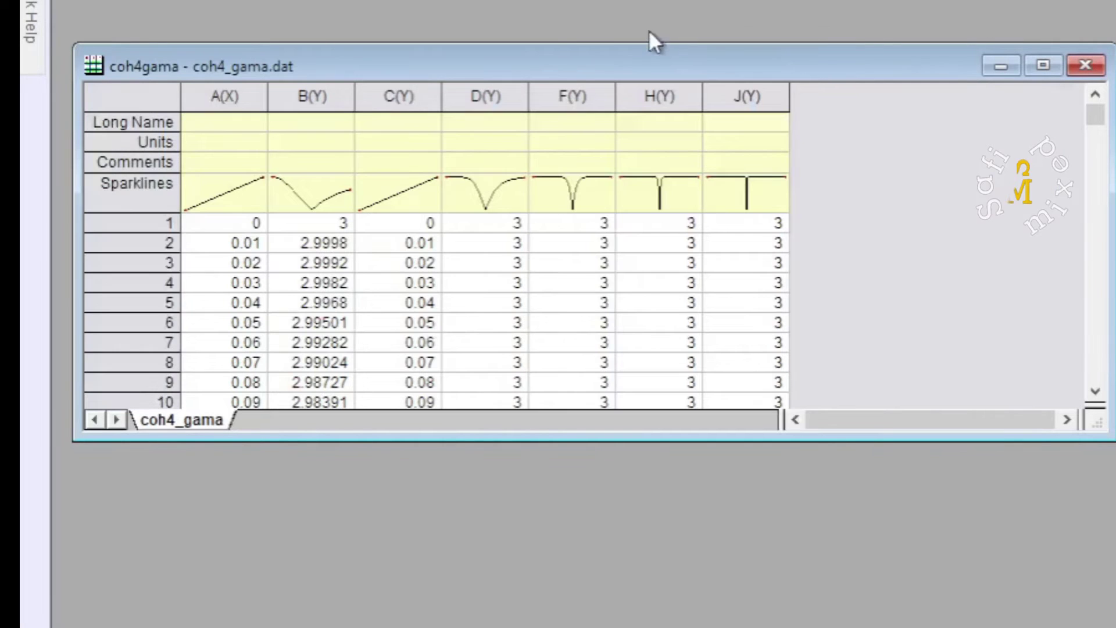
pyautogui.click(393, 97)
pyautogui.rightClick(394, 98)
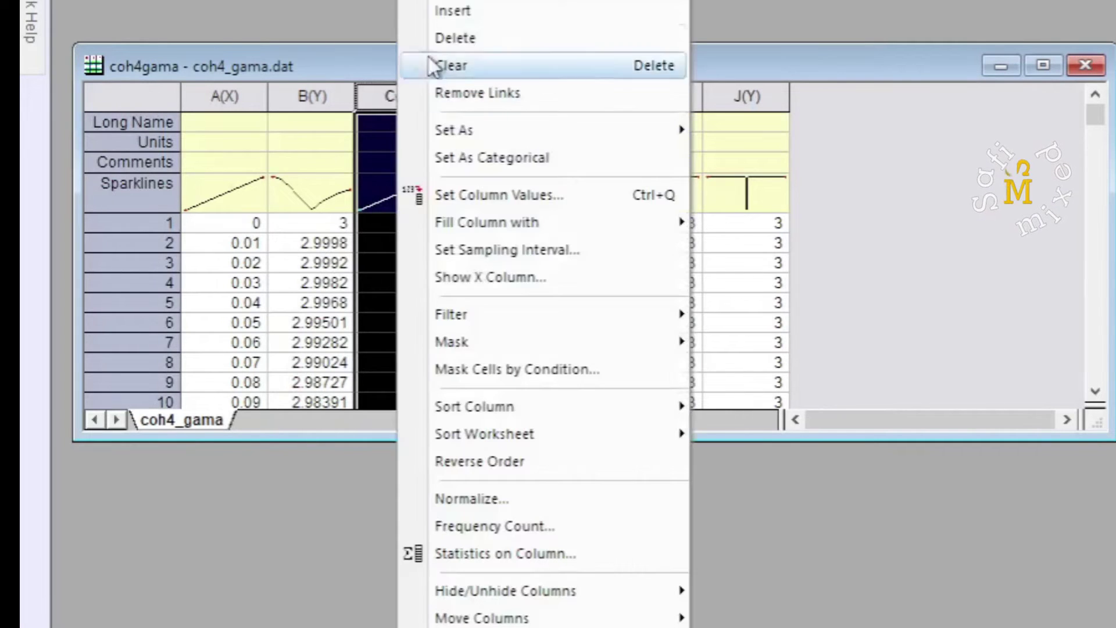
pyautogui.click(469, 36)
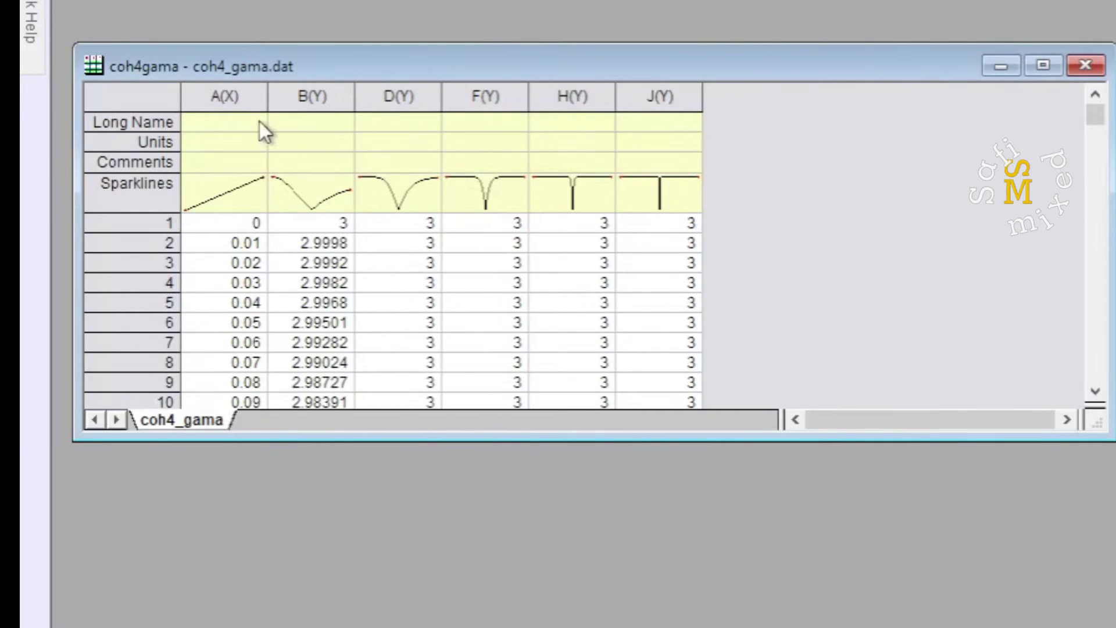
pyautogui.click(317, 97)
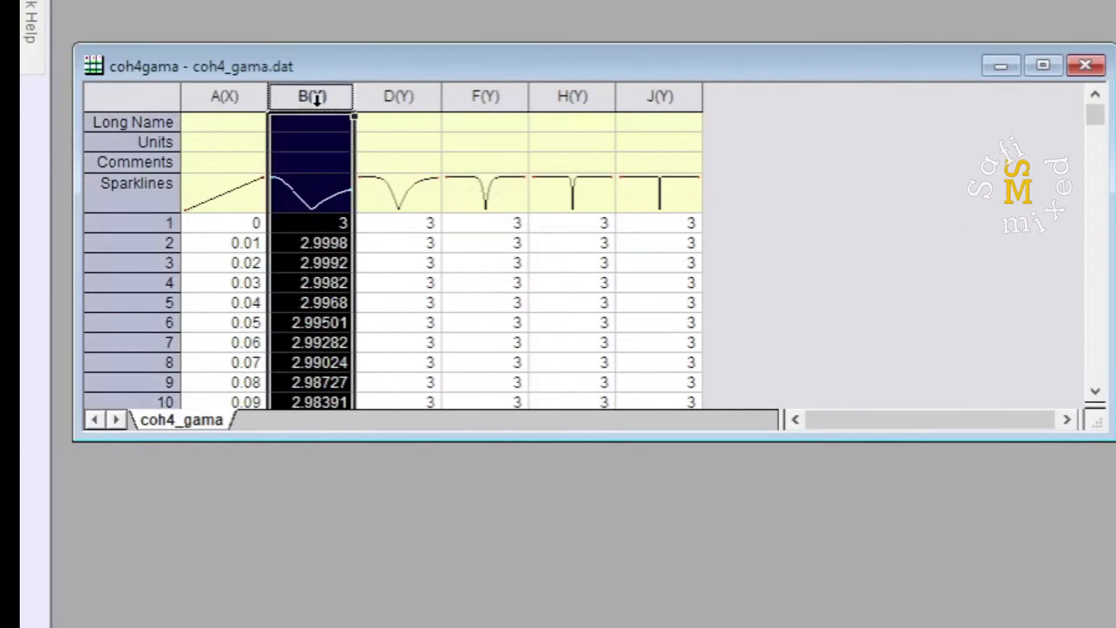
pyautogui.moveTo(317, 99); pyautogui.dragTo(696, 92)
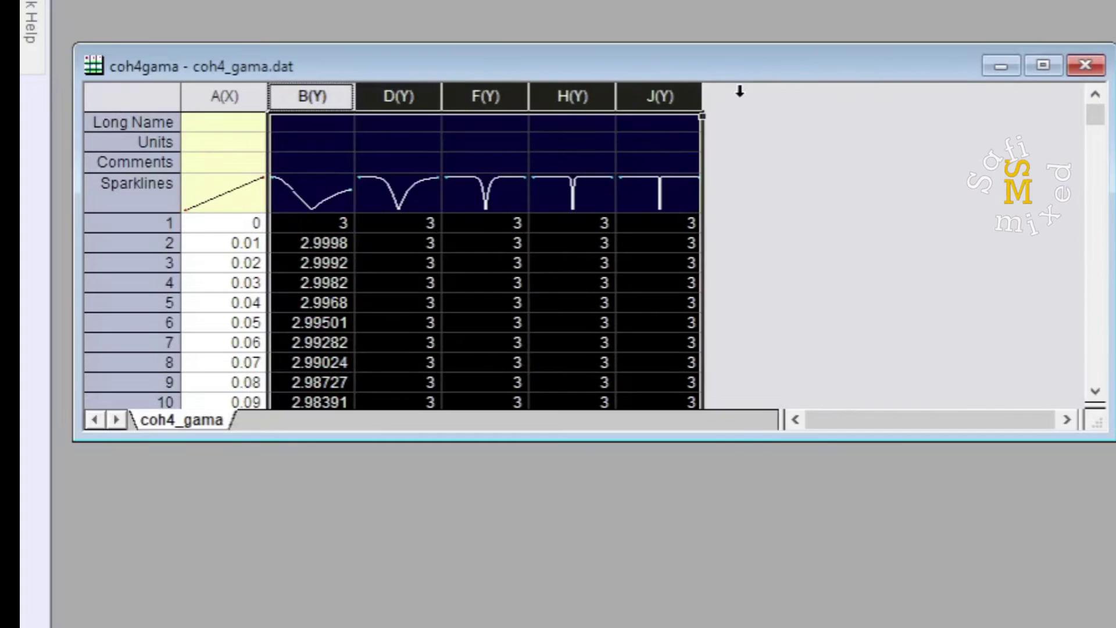
pyautogui.click(240, 100)
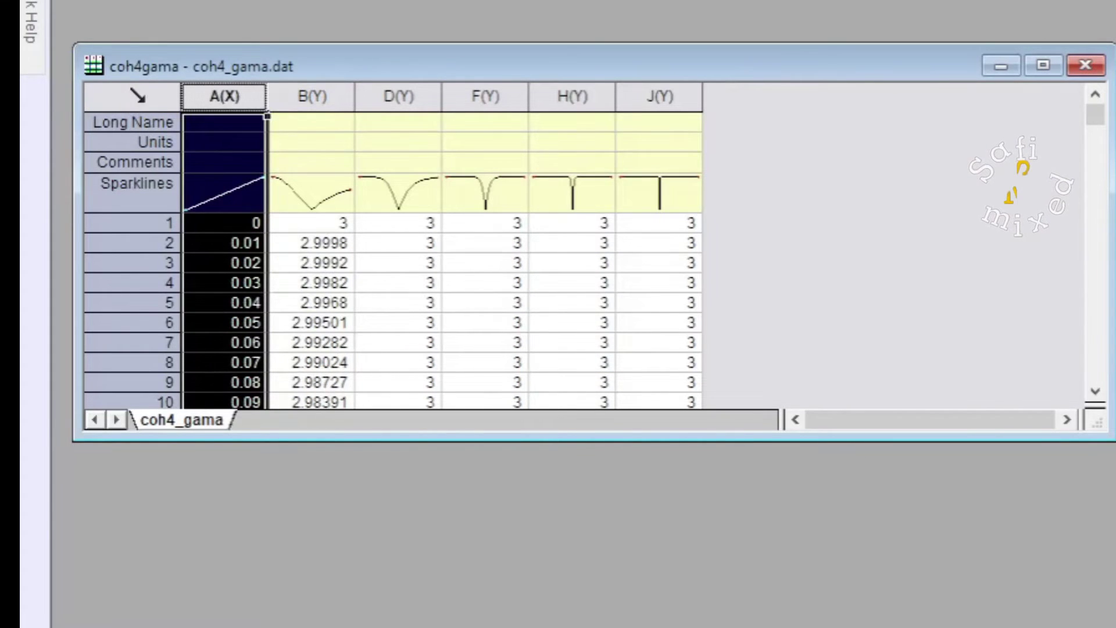
# - Select the whole worksheet and plot B, D, F, H and J against A as a Line graph
pyautogui.click(137, 96)
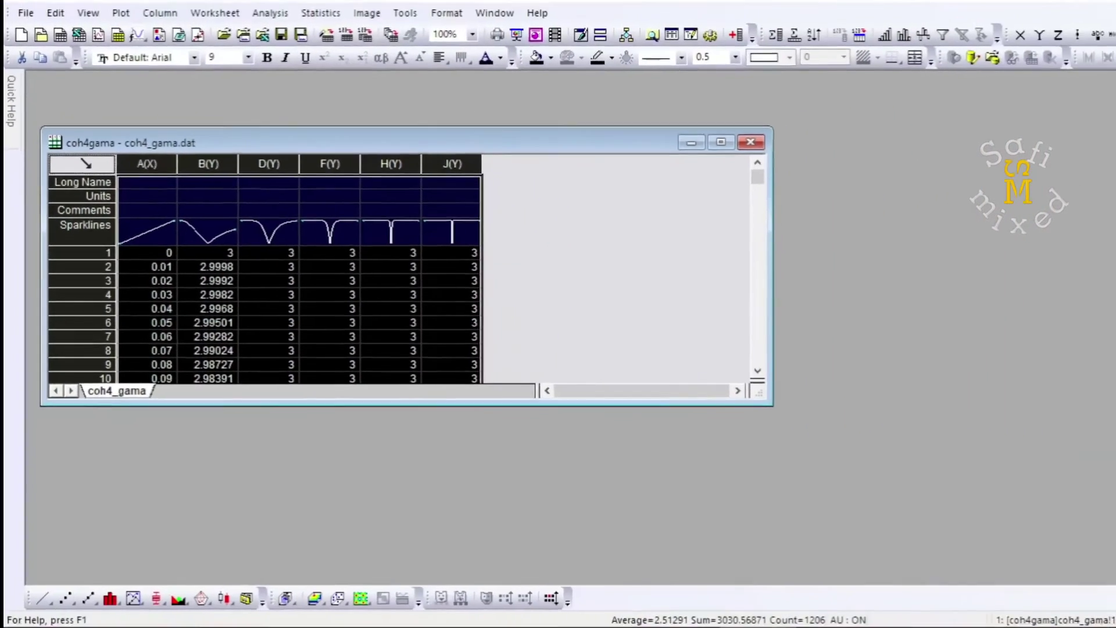
pyautogui.rightClick(88, 166)
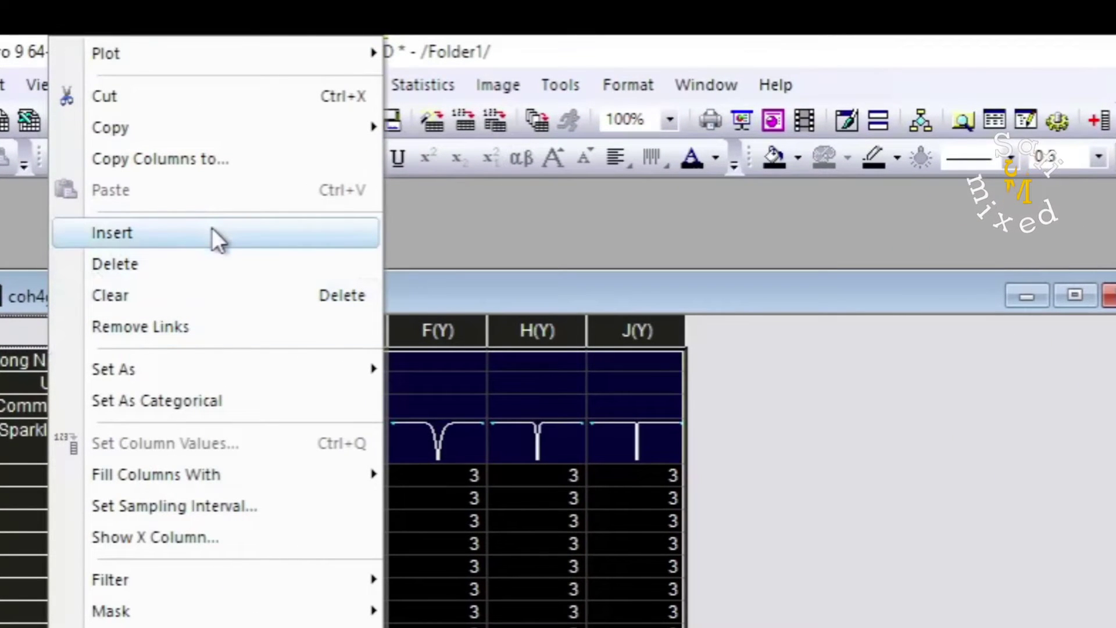
pyautogui.moveTo(192, 58)
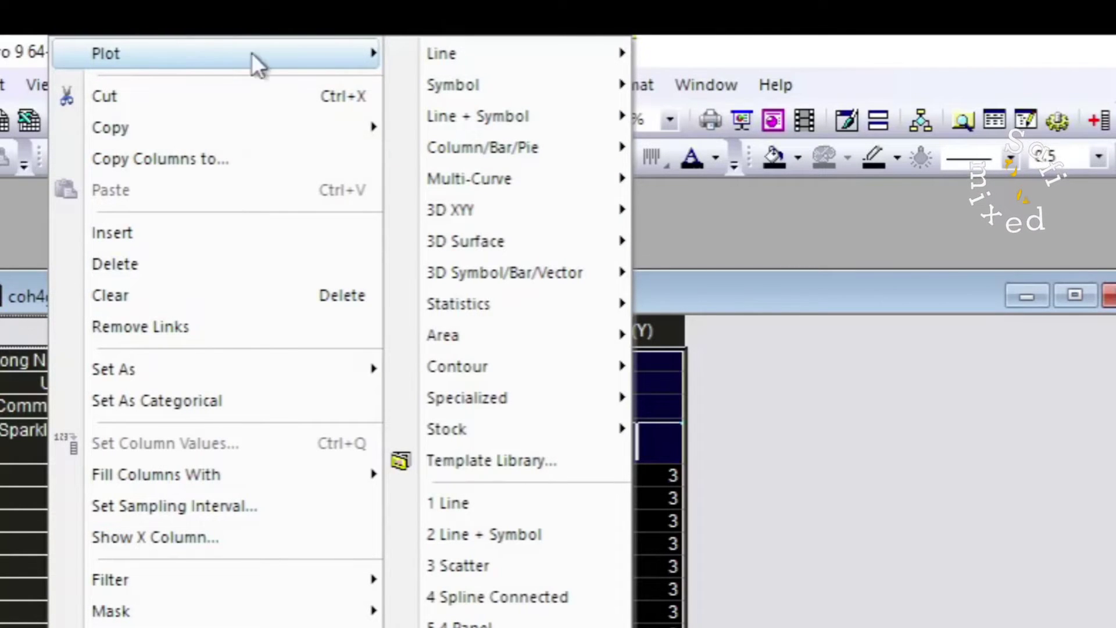
pyautogui.moveTo(472, 49)
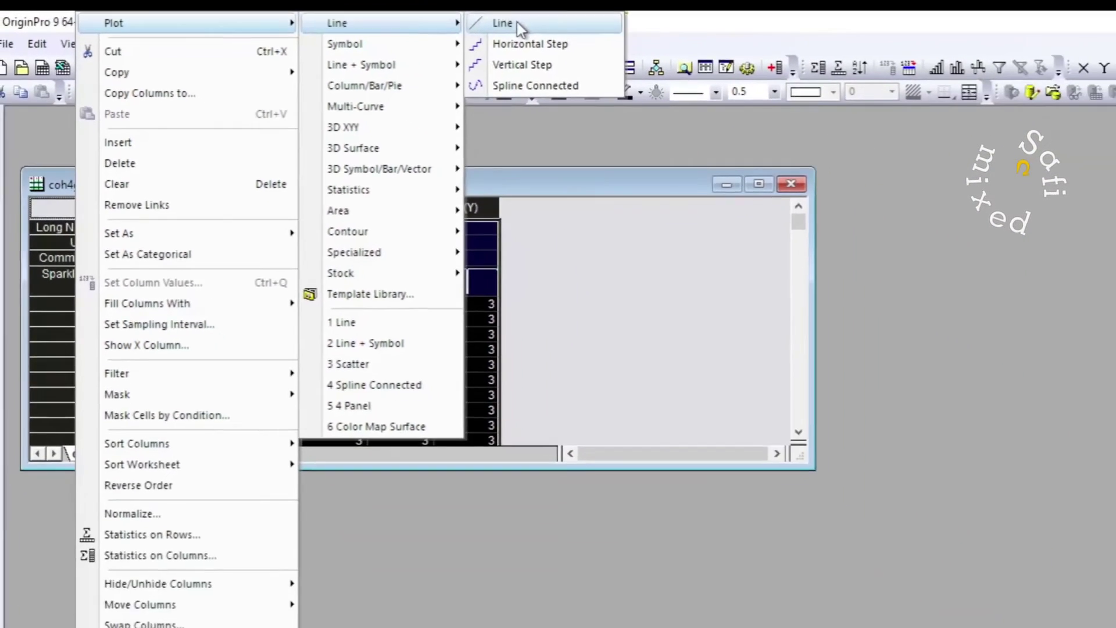
pyautogui.click(703, 50)
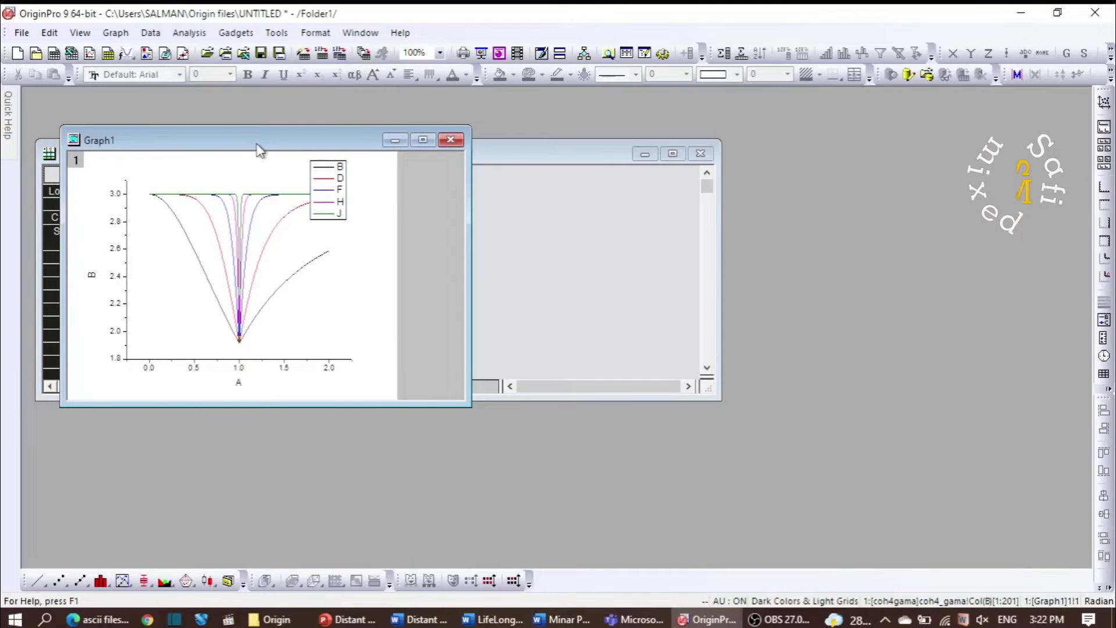
# - Maximize Graph1, then enlarge the legend and leave it at the lower left of the plot
pyautogui.doubleClick(260, 150)
pyautogui.moveTo(561, 218); pyautogui.dragTo(243, 407)
pyautogui.click(554, 418)
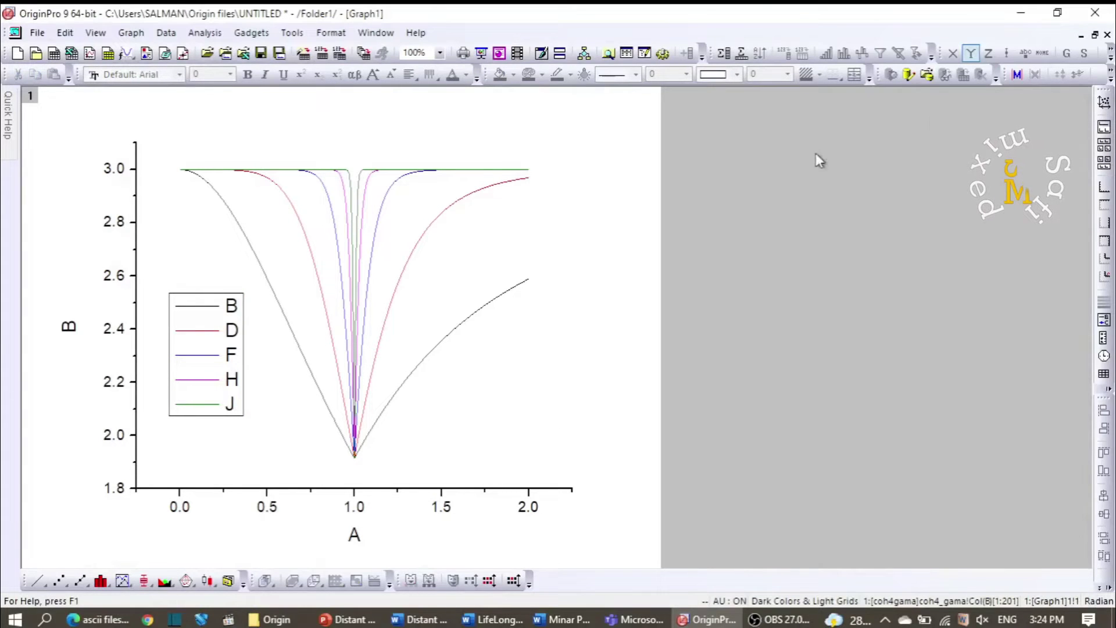
# - Briefly view the coh4gama workbook, then return to Graph1 maximized with nothing selected
pyautogui.click(1095, 36)
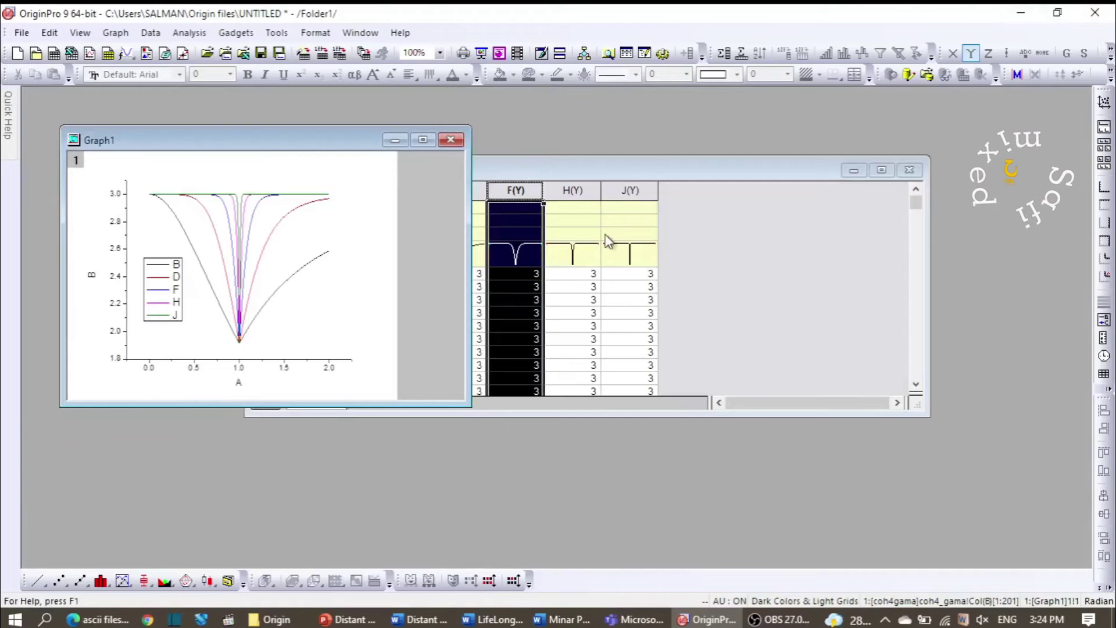
pyautogui.click(615, 170)
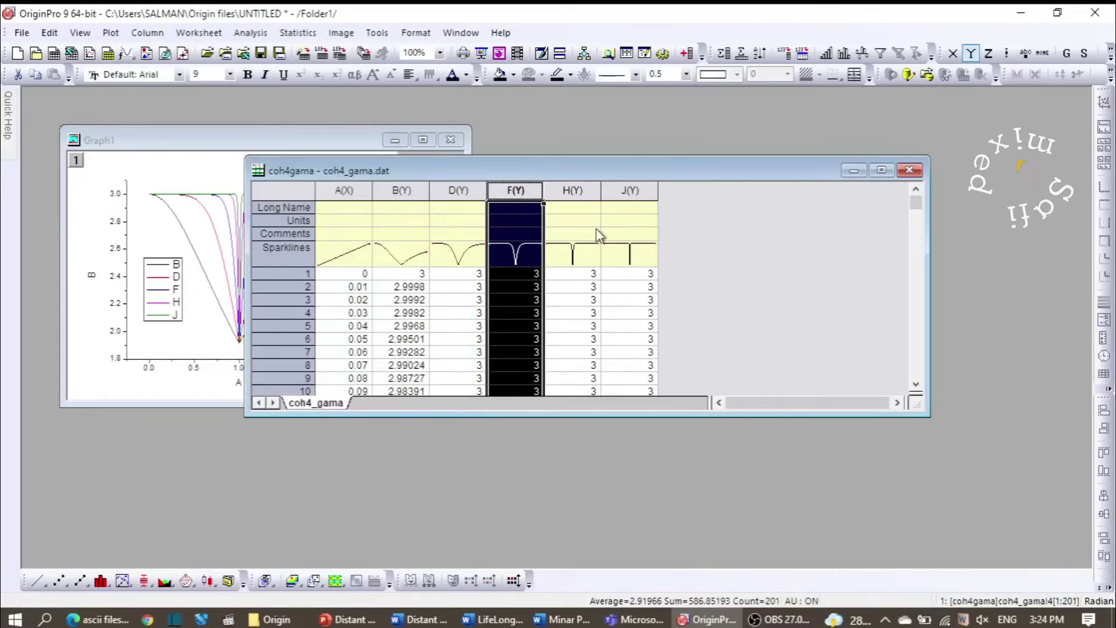
pyautogui.click(201, 137)
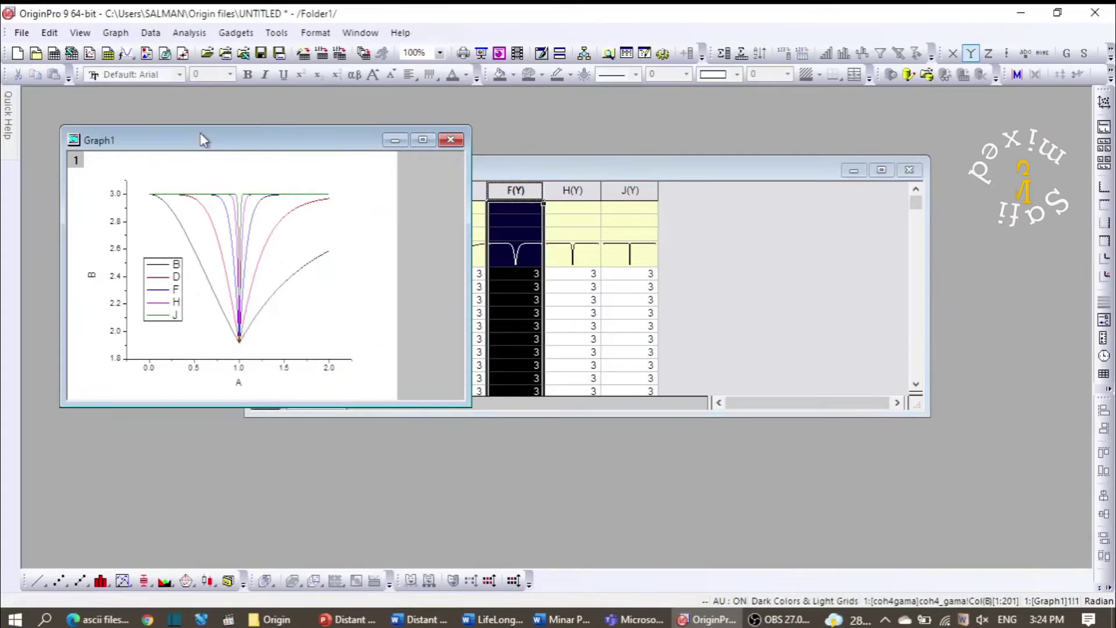
pyautogui.doubleClick(200, 135)
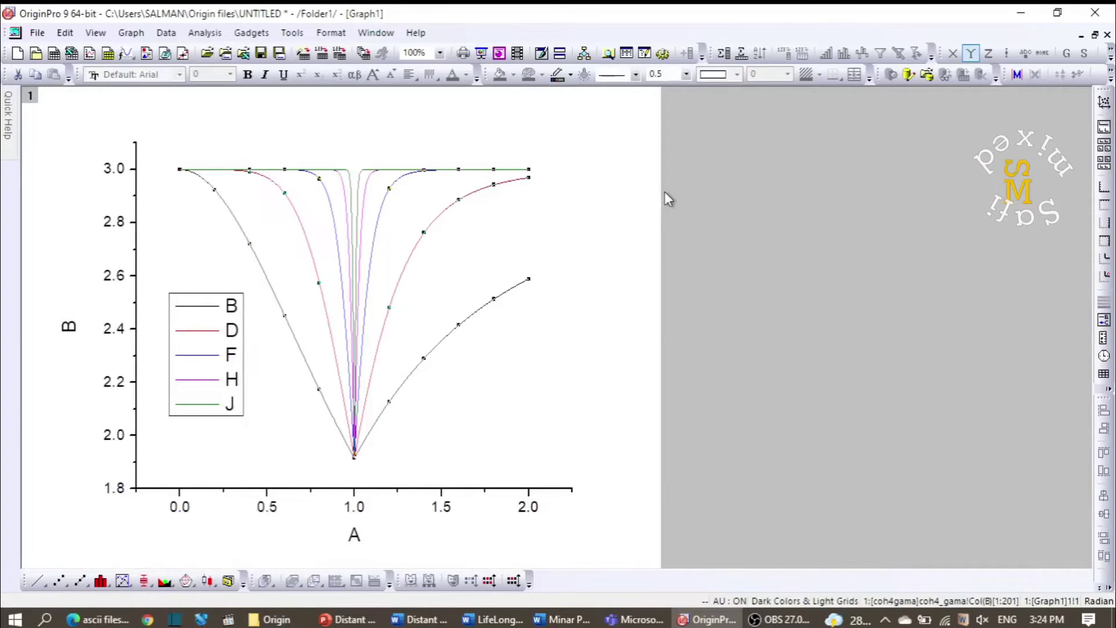
pyautogui.click(616, 262)
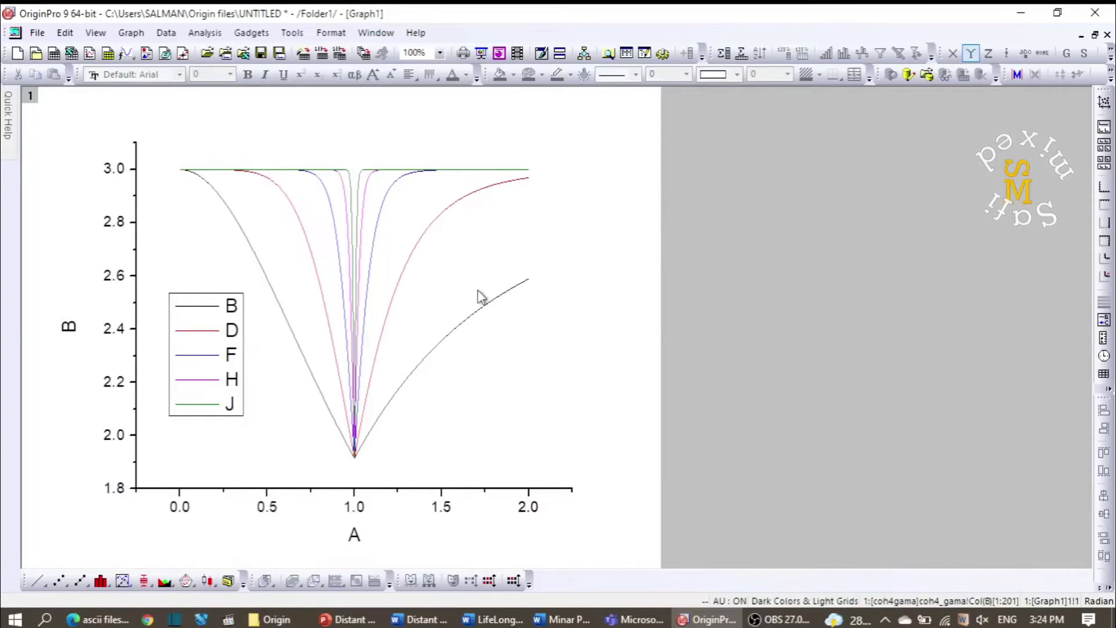
# - In Plot Details, set Edit Mode to Independent and give curve B line width 3
pyautogui.doubleClick(476, 320)
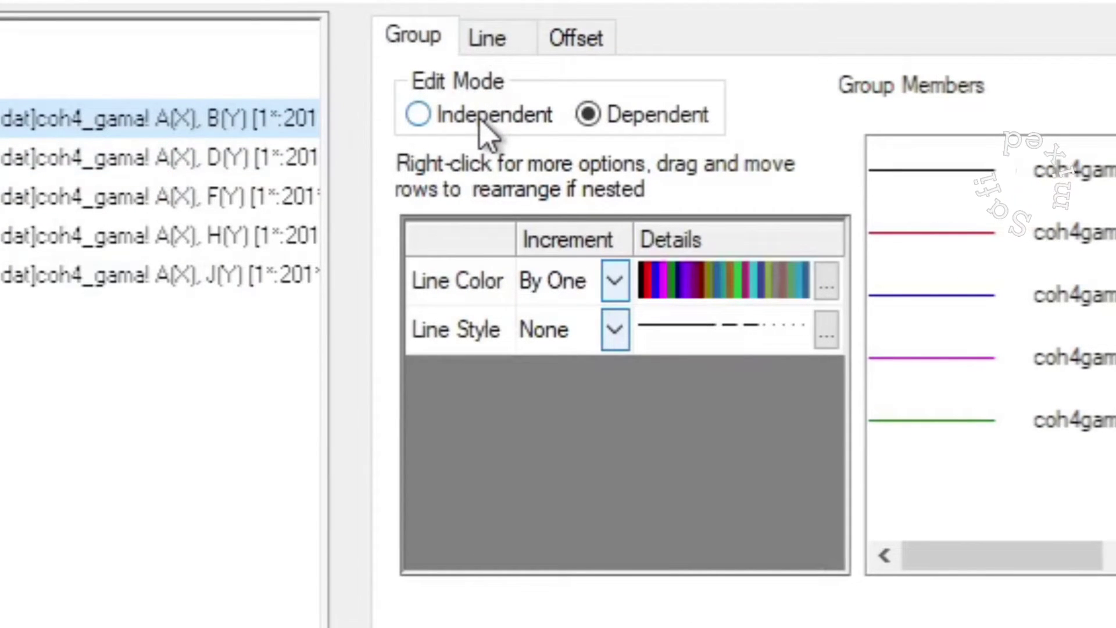
pyautogui.click(480, 119)
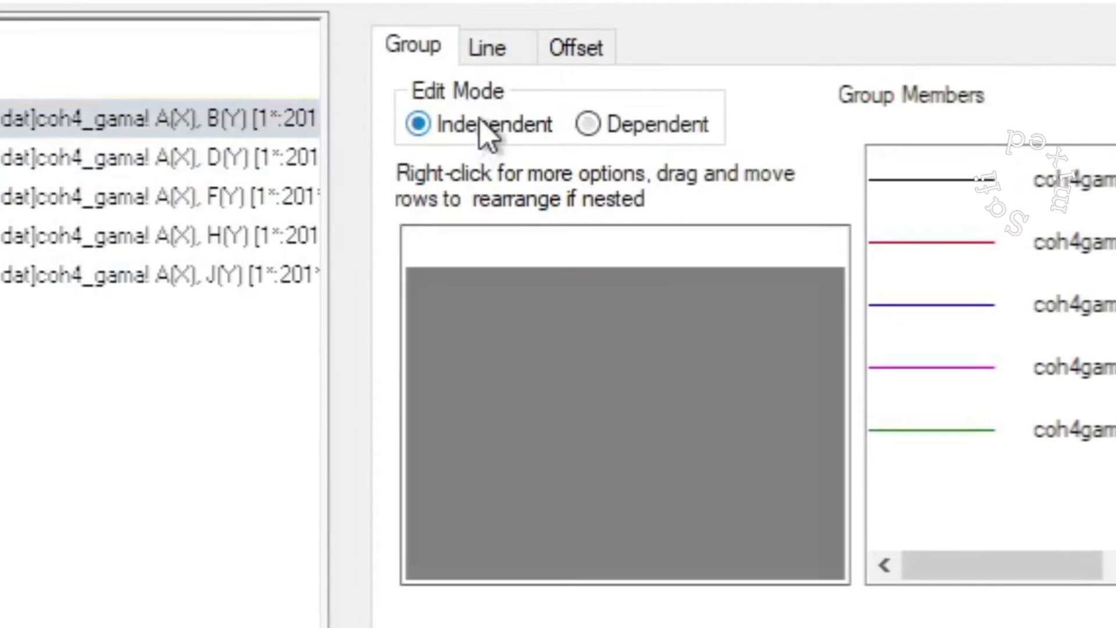
pyautogui.click(498, 53)
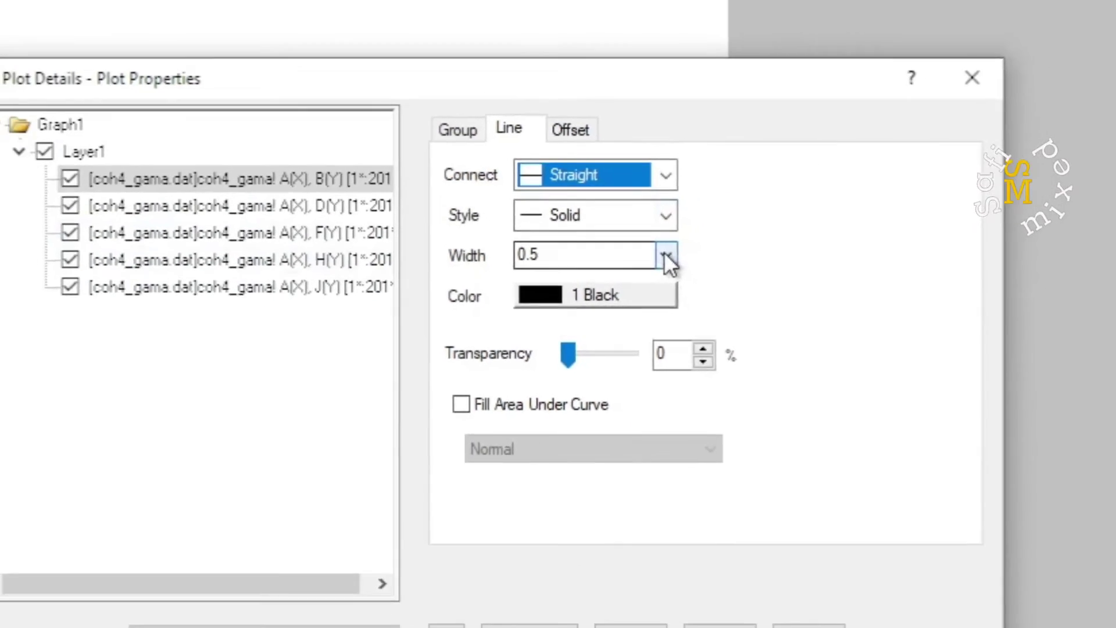
pyautogui.click(665, 254)
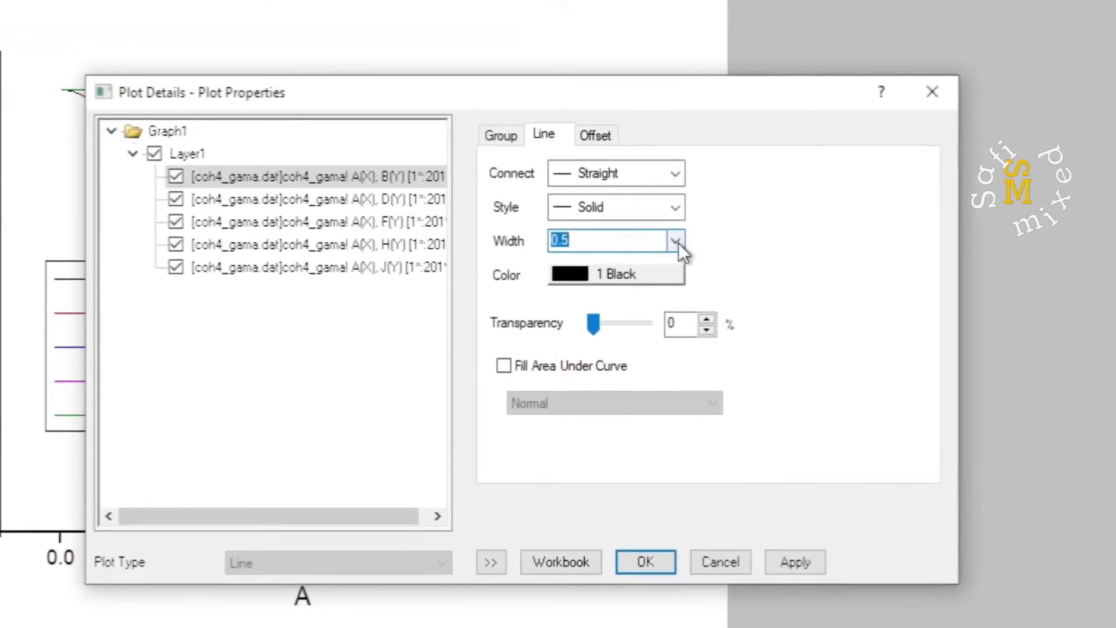
pyautogui.click(657, 254)
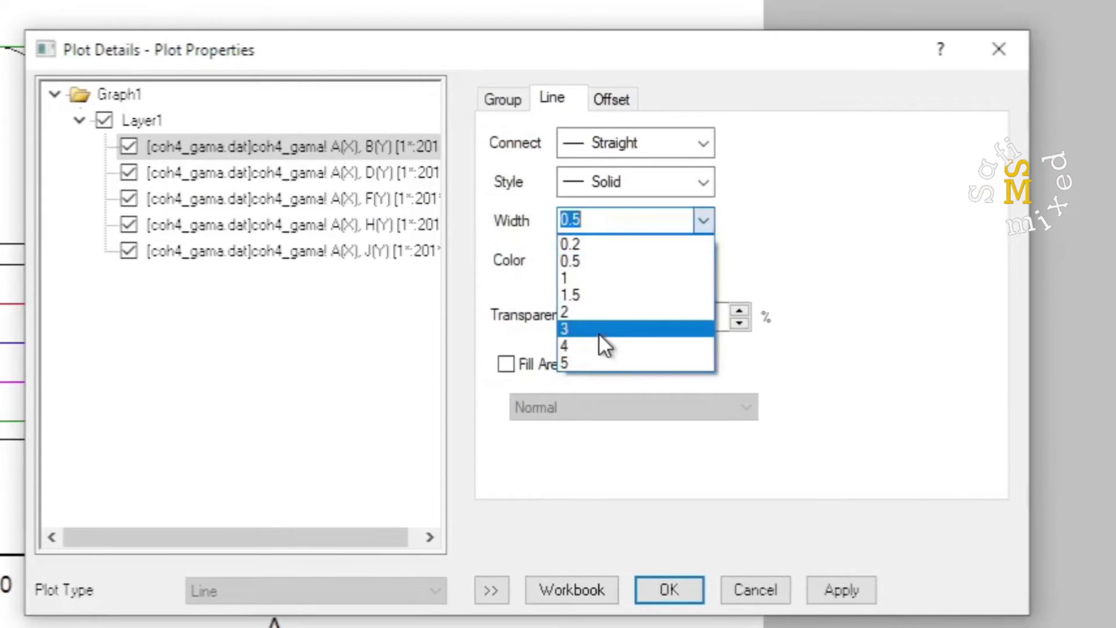
pyautogui.click(598, 330)
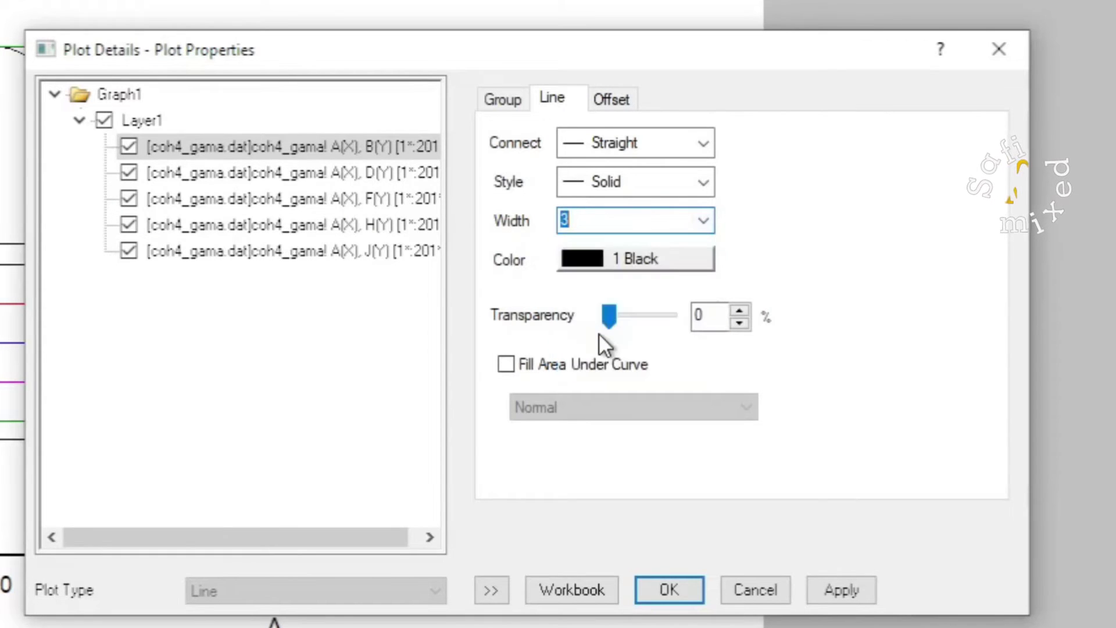
pyautogui.click(250, 186)
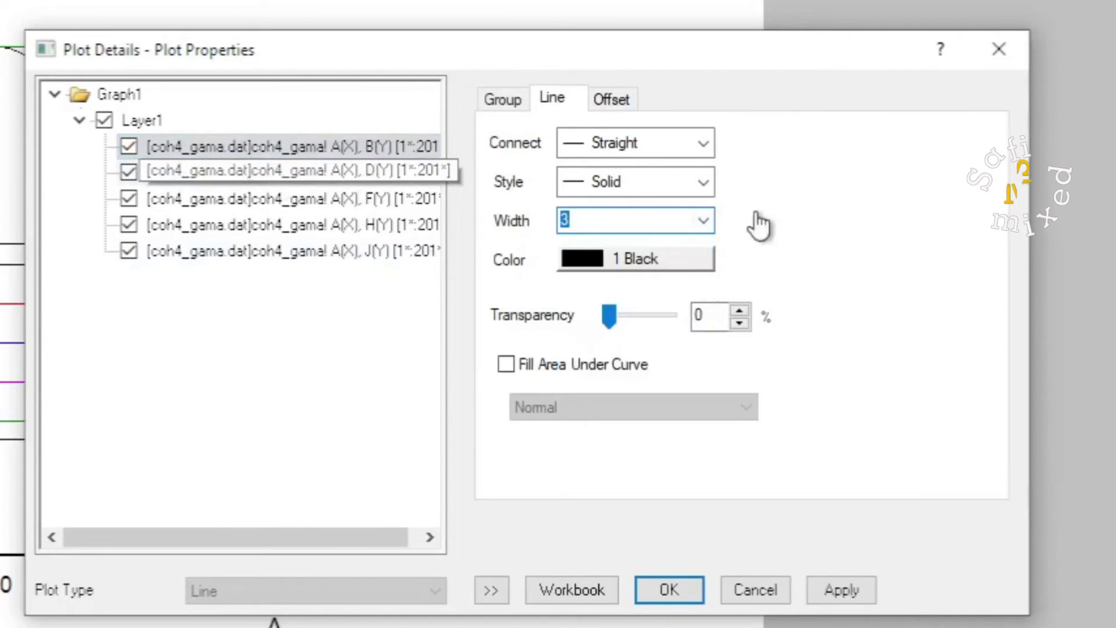
# - Make curve D dashed and curve F dotted, both with line width 3
pyautogui.click(703, 182)
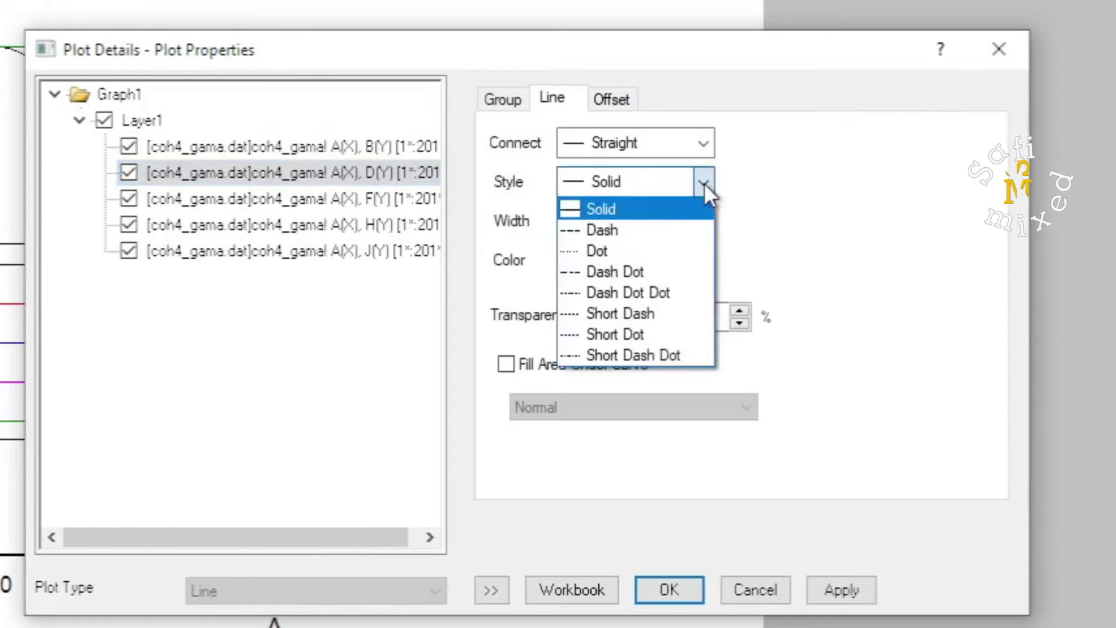
pyautogui.click(624, 232)
pyautogui.click(705, 223)
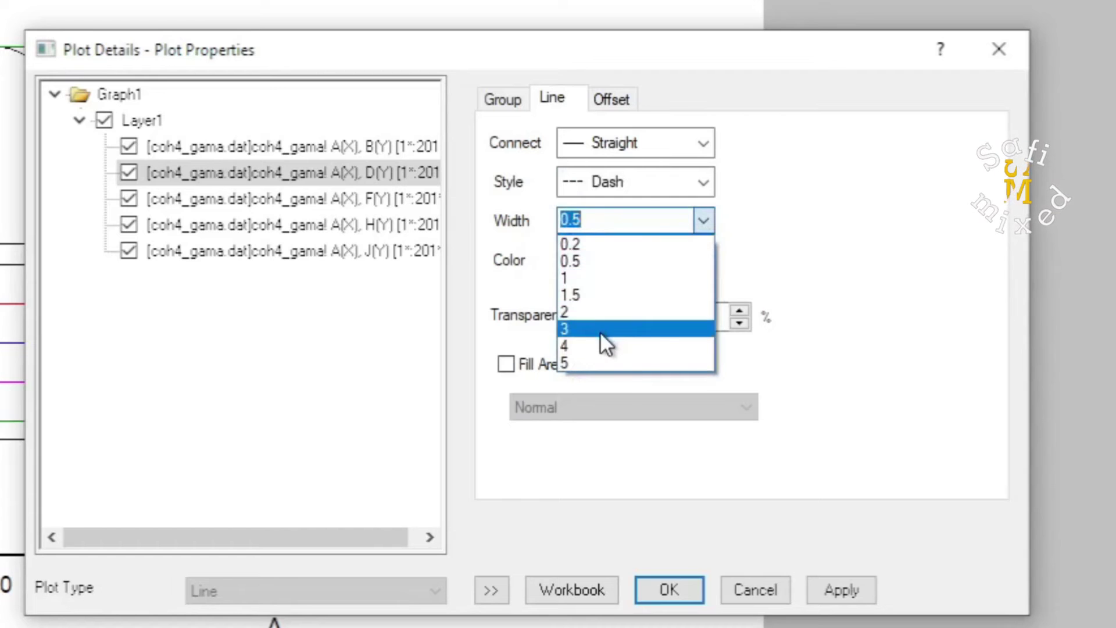
pyautogui.click(600, 328)
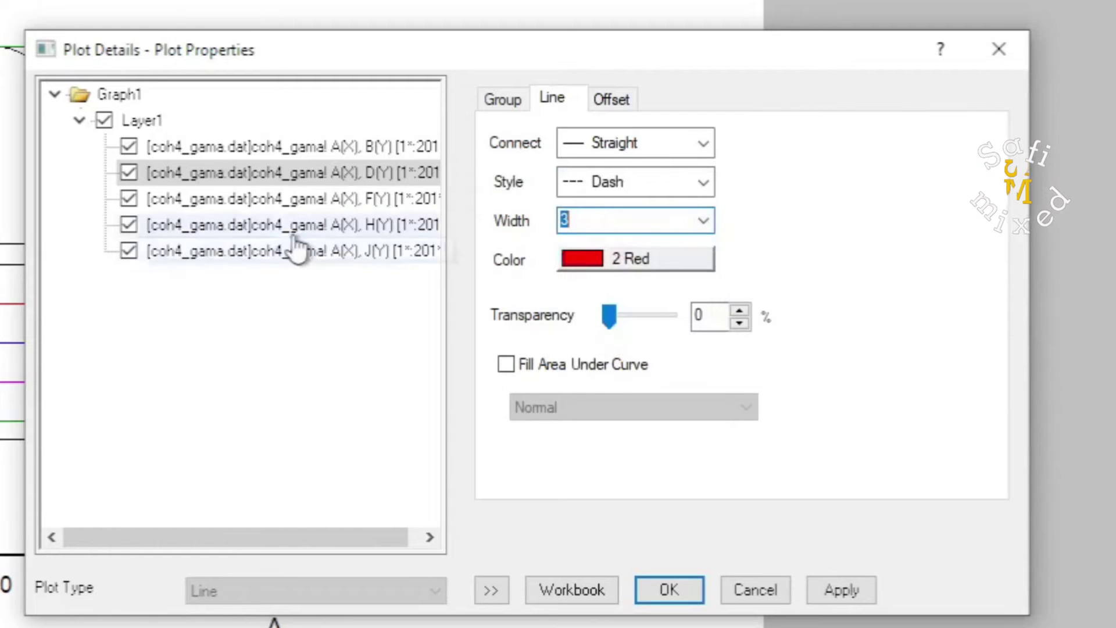
pyautogui.click(268, 199)
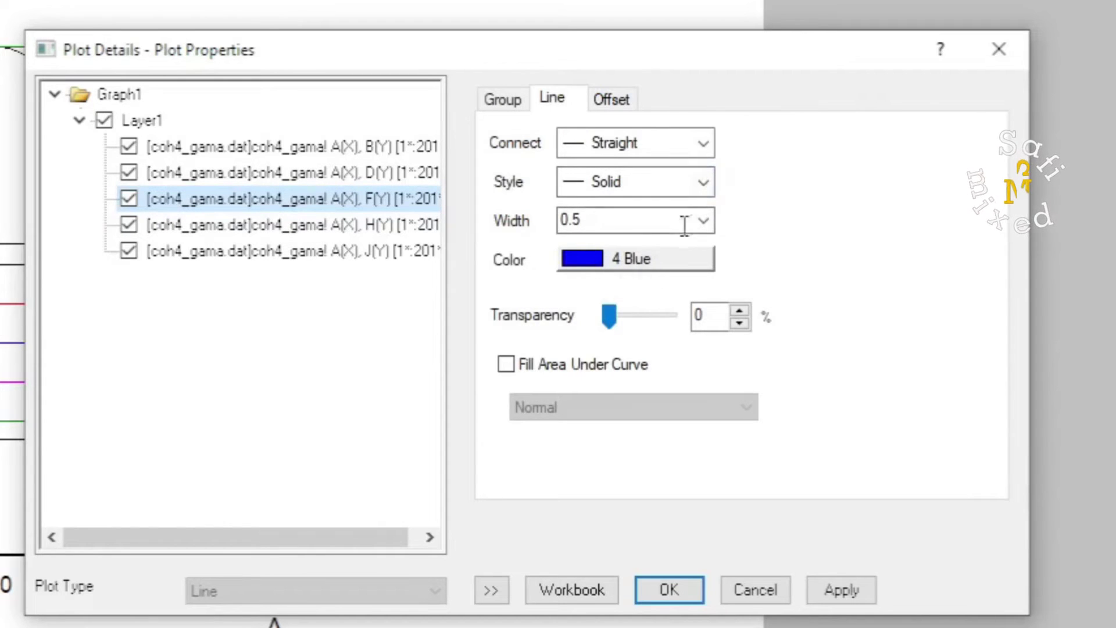
pyautogui.click(702, 181)
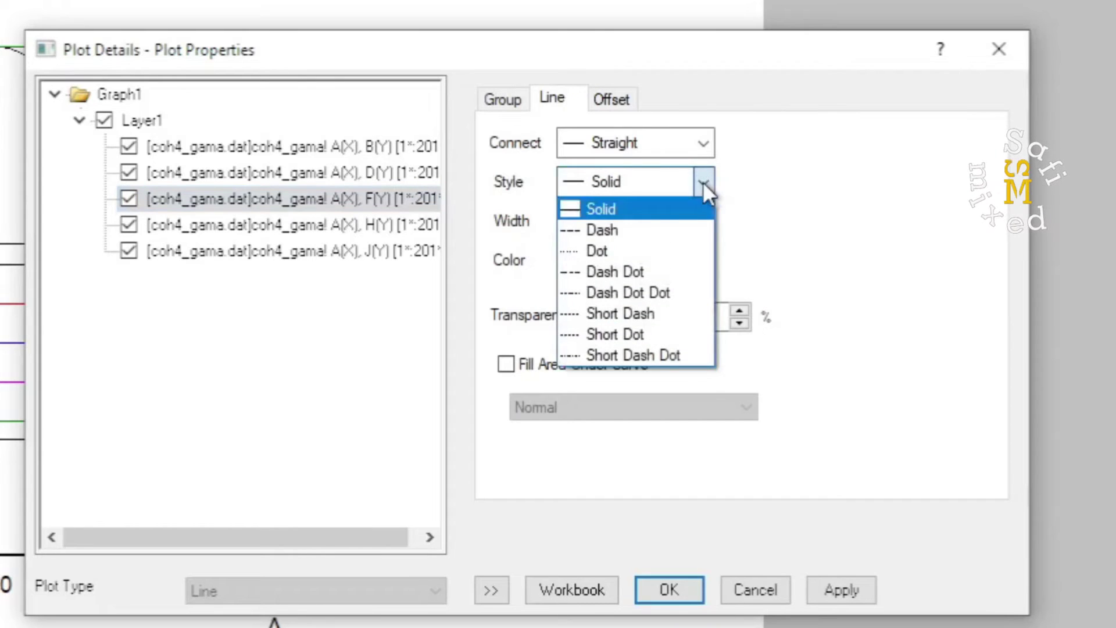
pyautogui.click(630, 249)
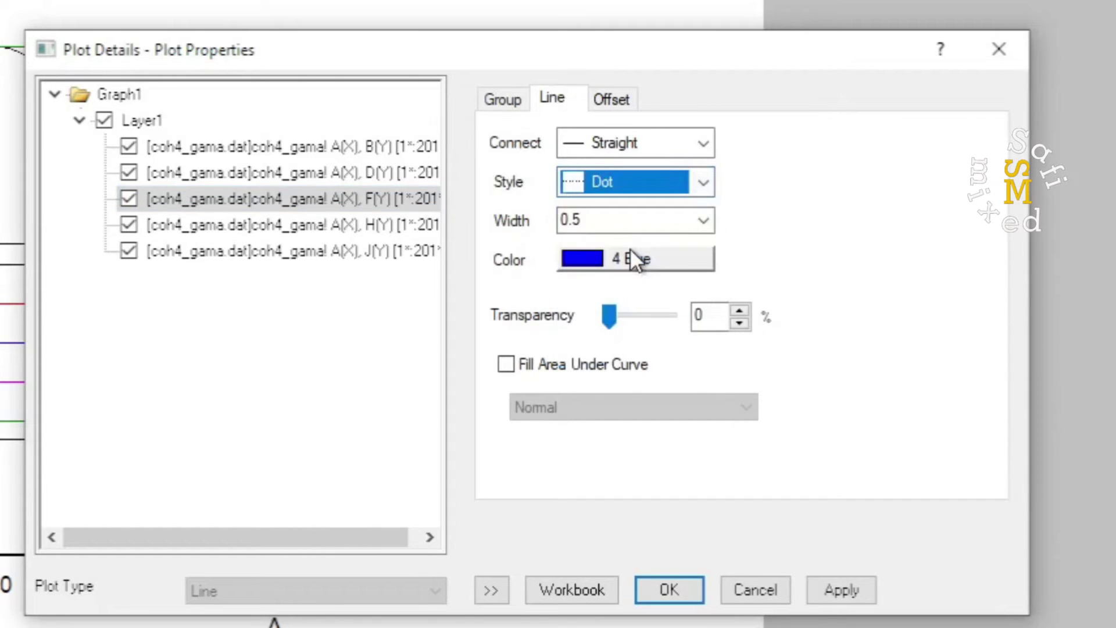
pyautogui.click(703, 219)
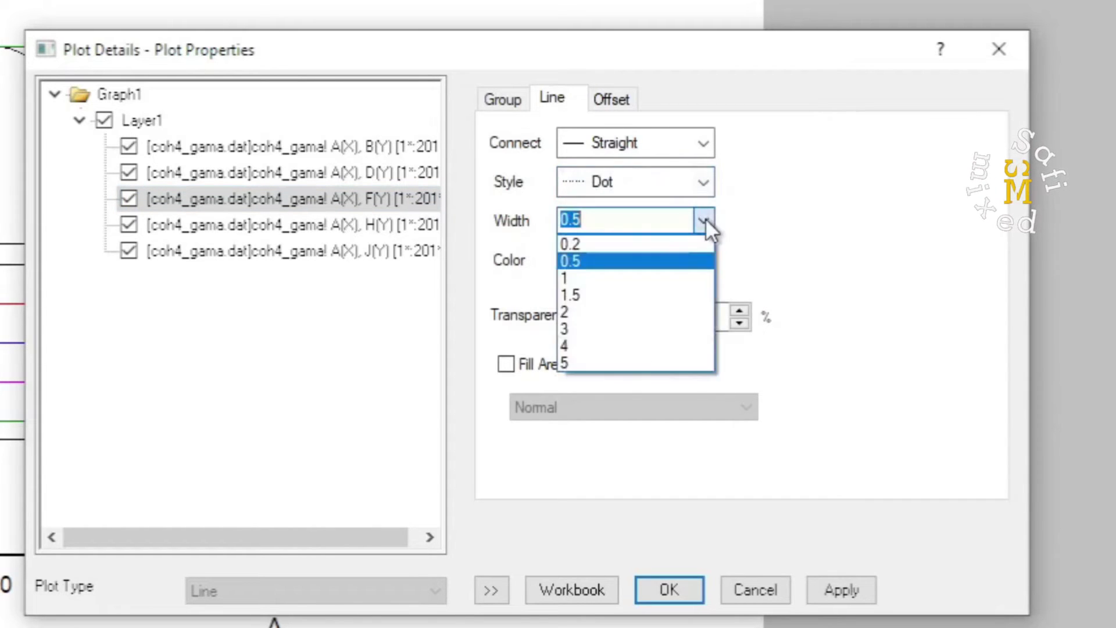
pyautogui.click(589, 332)
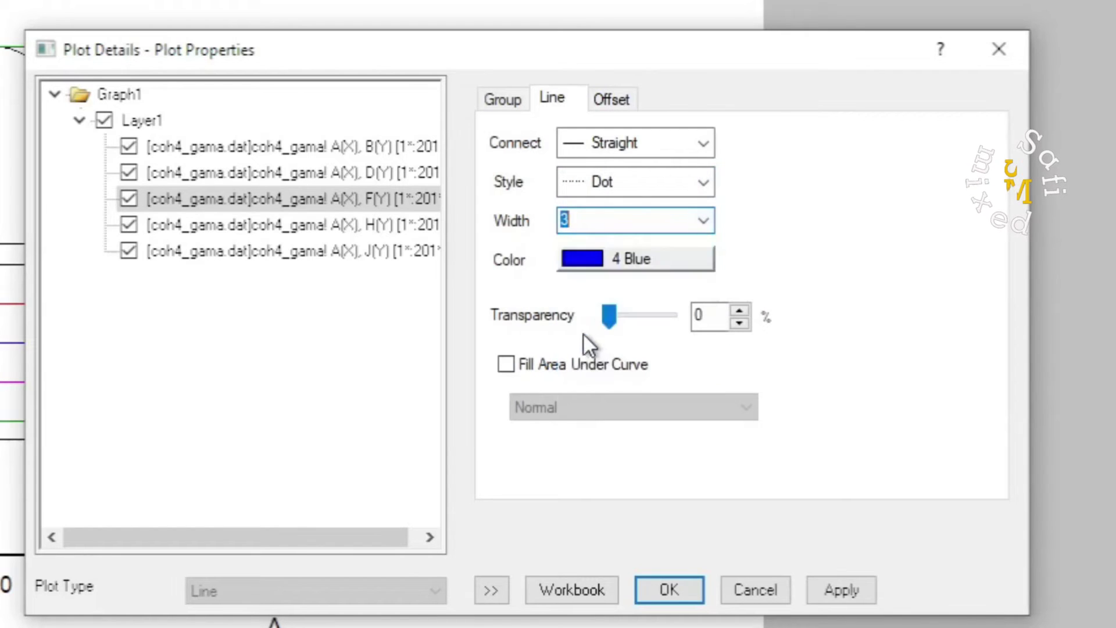
# - Make curve H dash-dot and curve J dash-dot-dot, both width 3, and apply
pyautogui.click(294, 228)
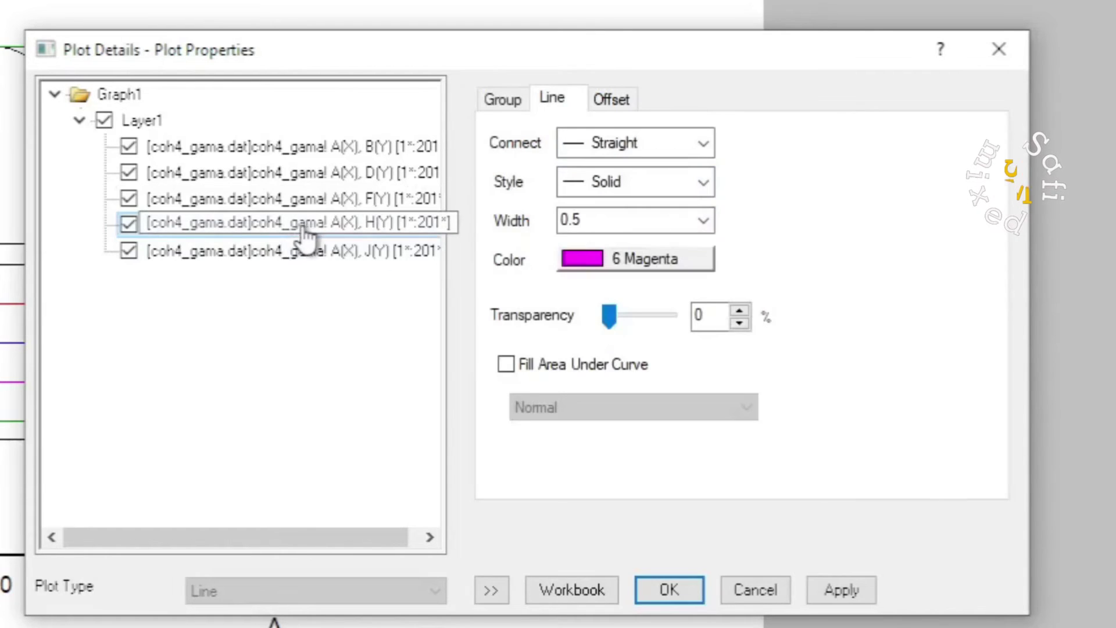
pyautogui.click(697, 181)
pyautogui.click(643, 271)
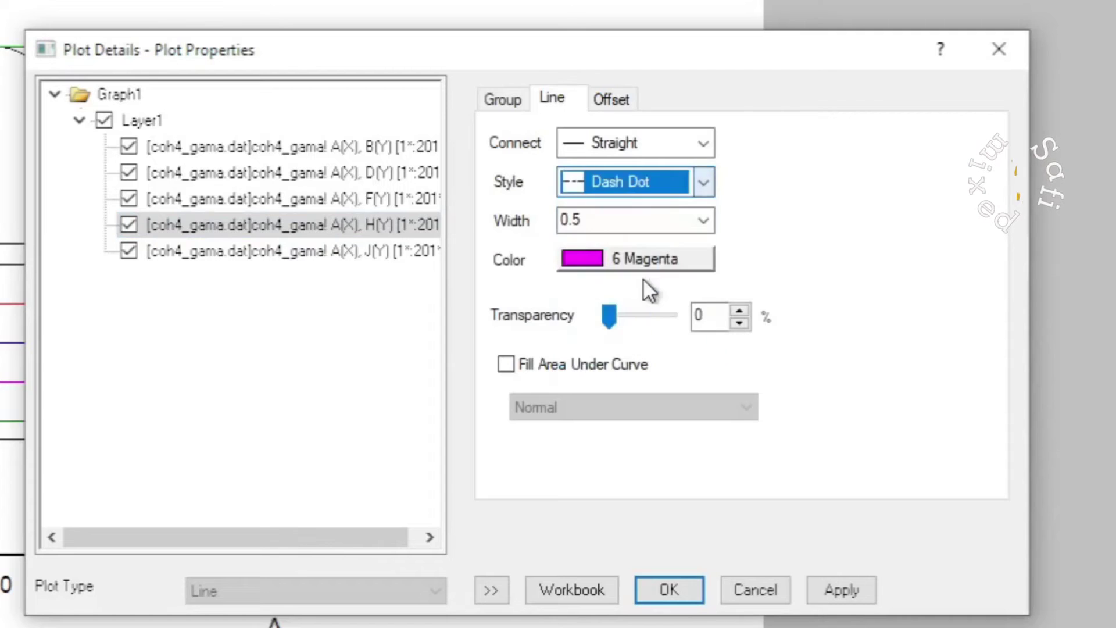
pyautogui.click(705, 219)
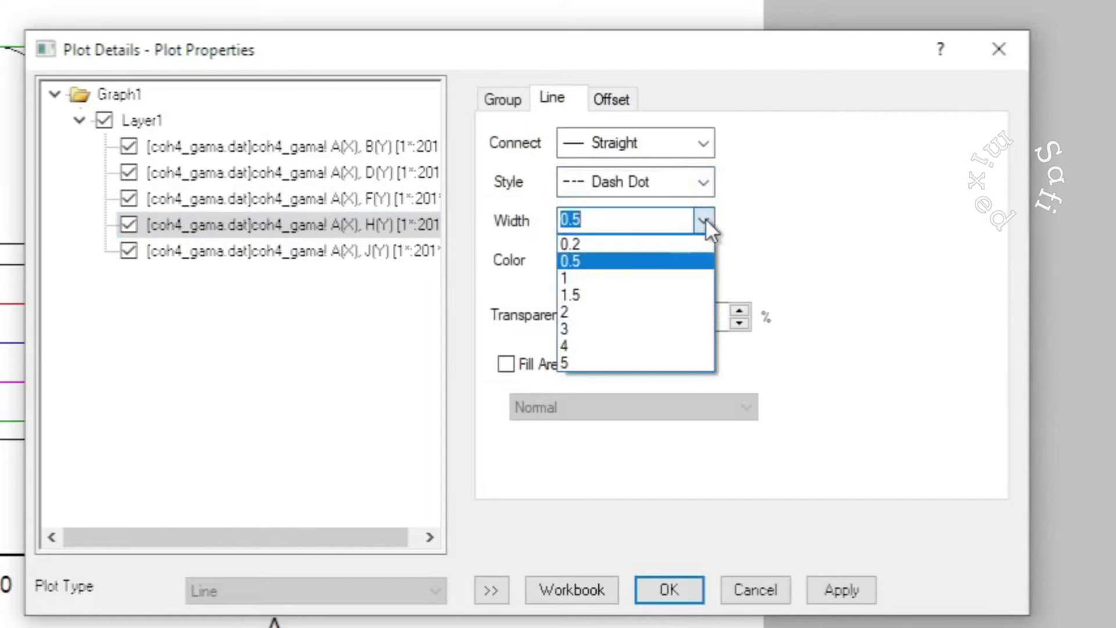
pyautogui.click(622, 329)
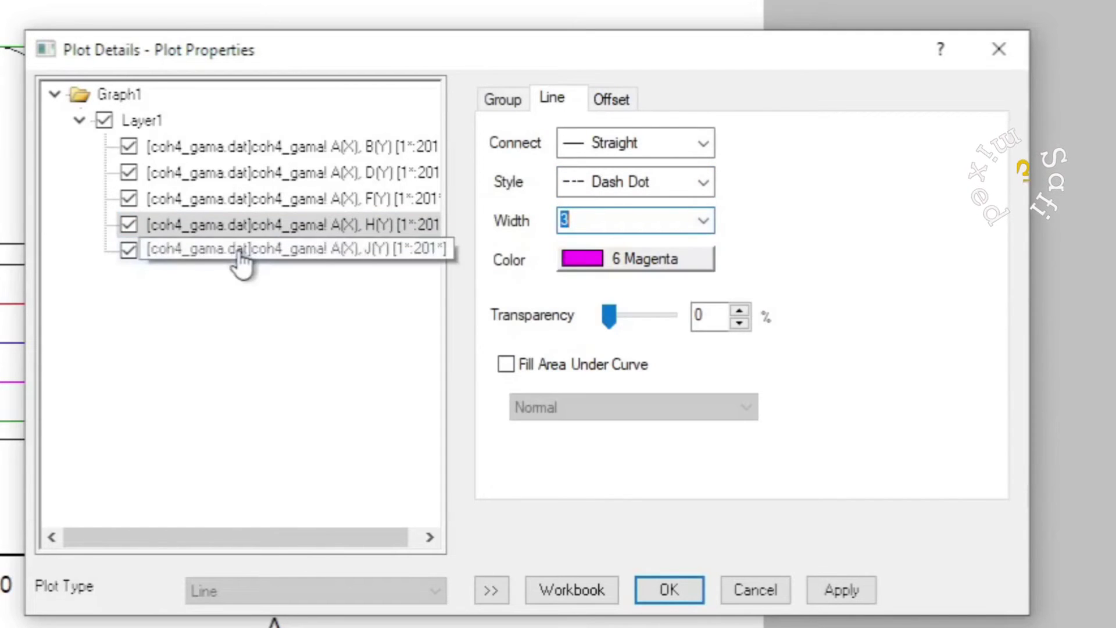
pyautogui.click(279, 258)
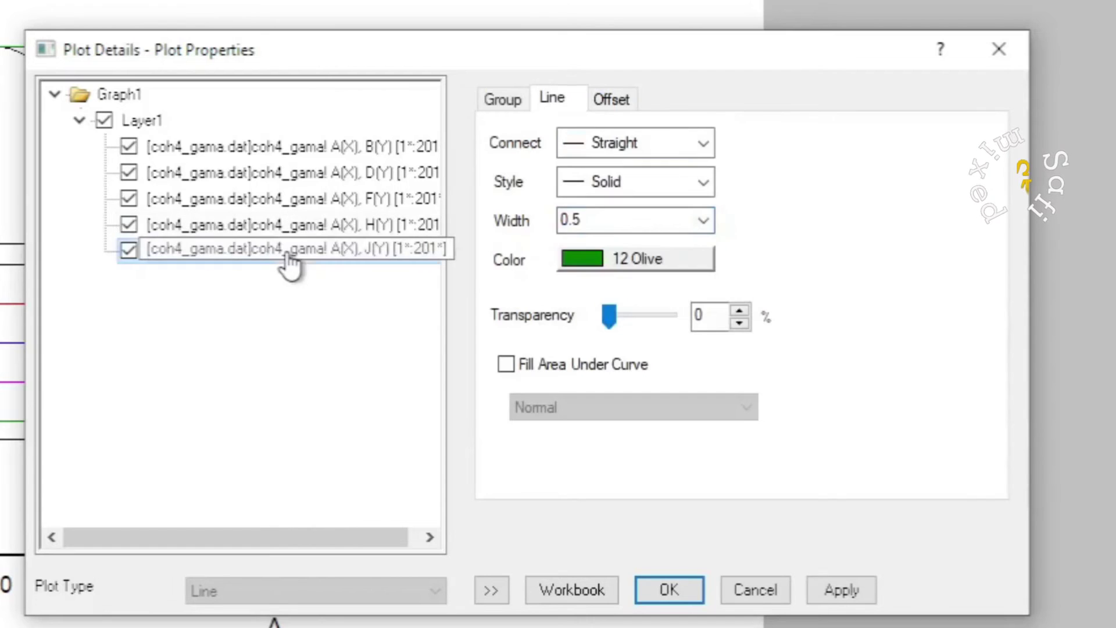
pyautogui.click(703, 182)
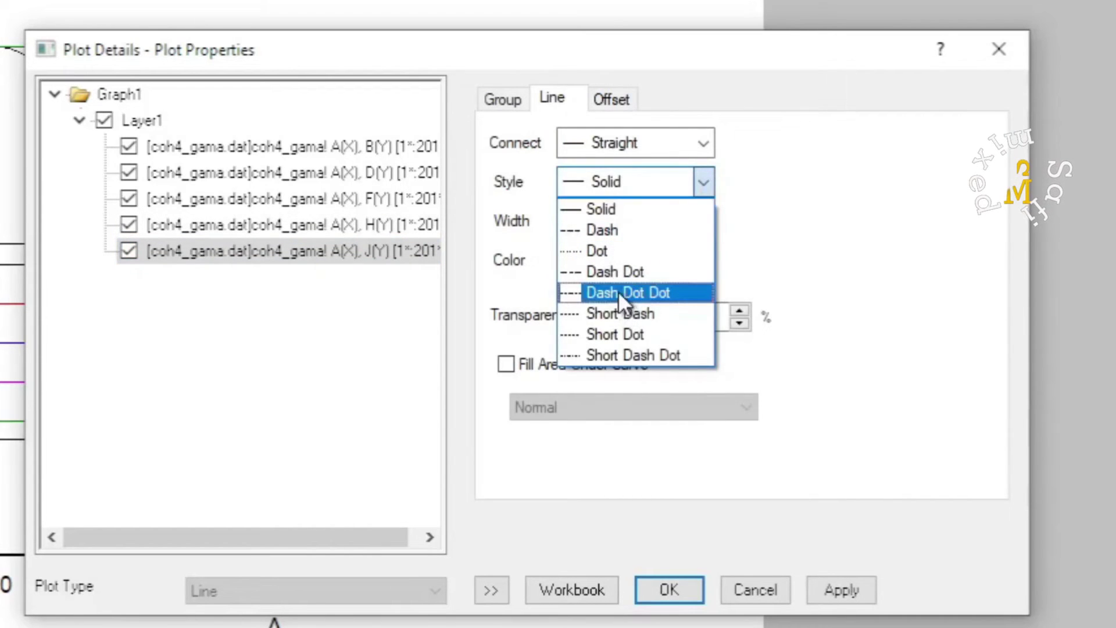
pyautogui.click(618, 291)
pyautogui.click(704, 223)
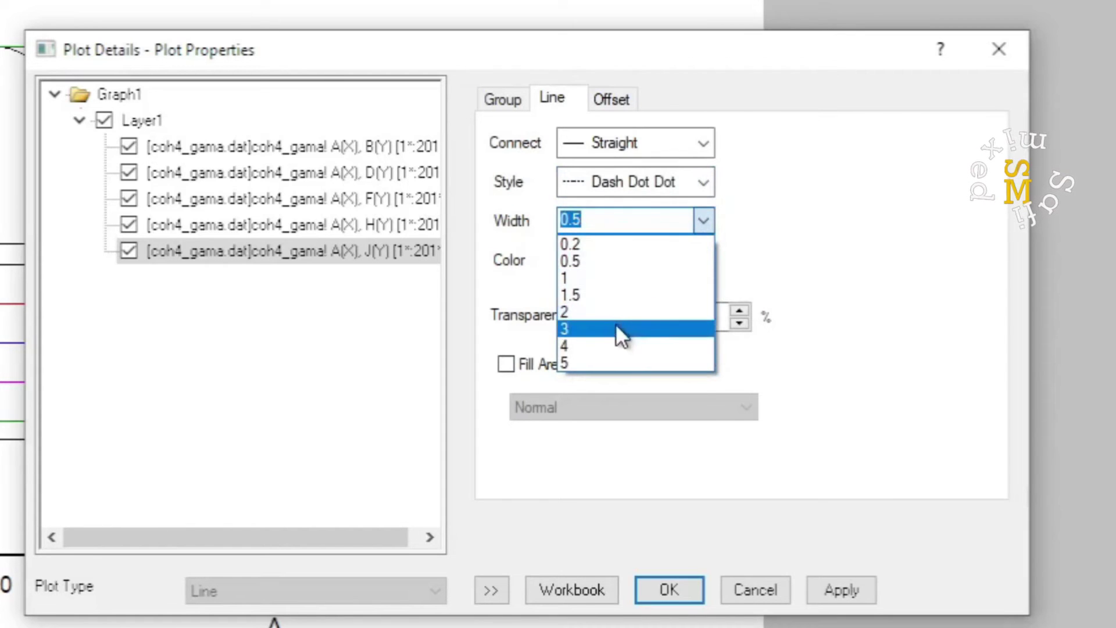
pyautogui.click(618, 329)
pyautogui.click(850, 591)
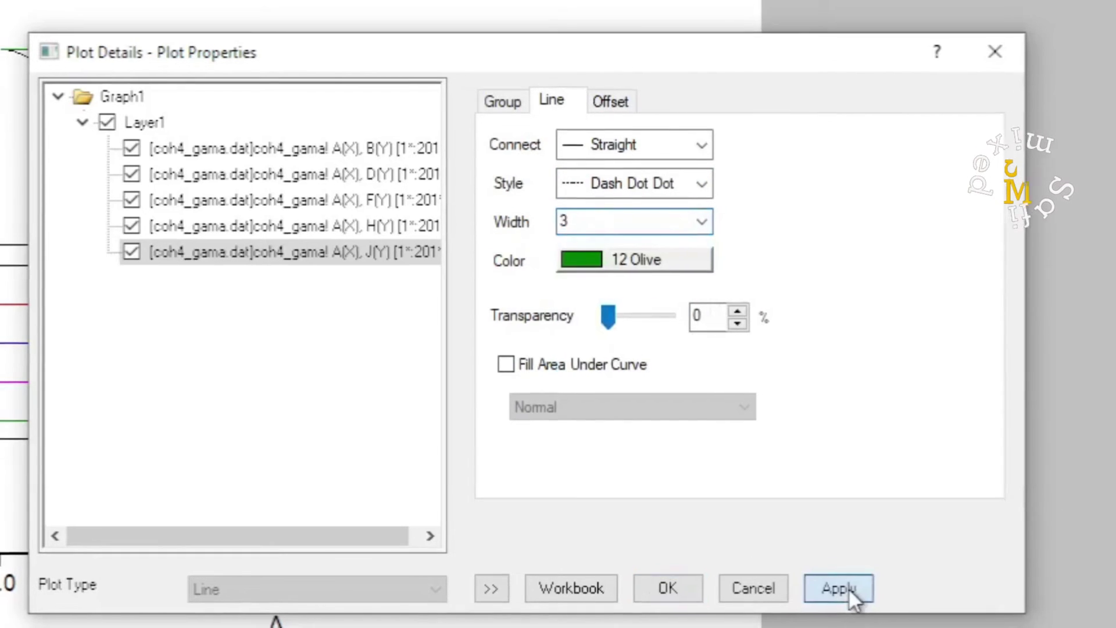
# - Close Plot Details and set both Y and X axis tick labels to font size 28
pyautogui.click(669, 589)
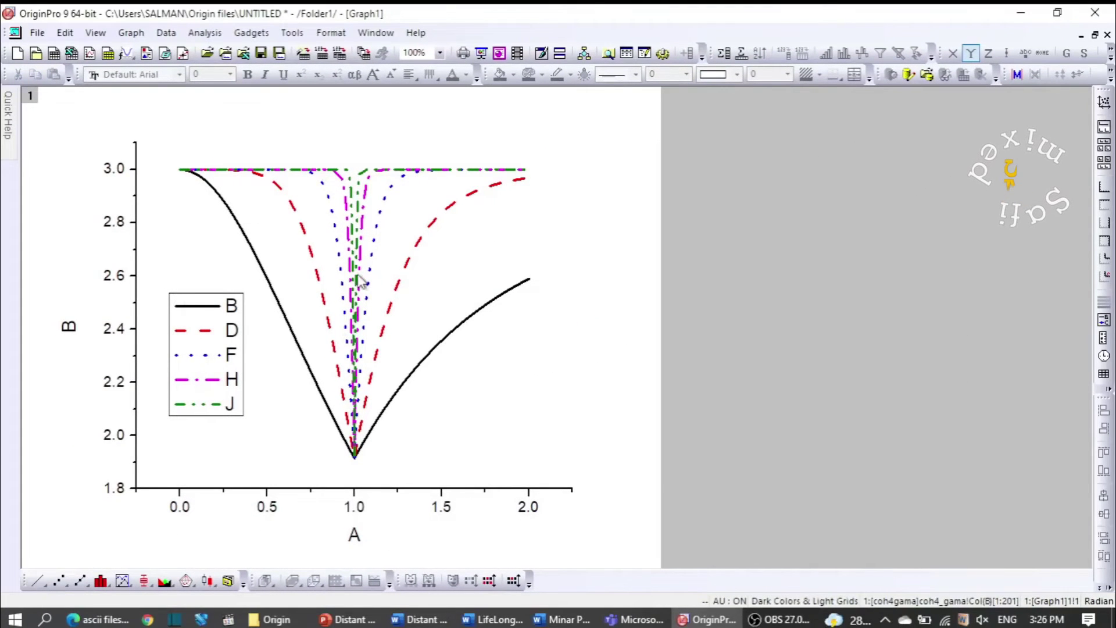
pyautogui.click(118, 332)
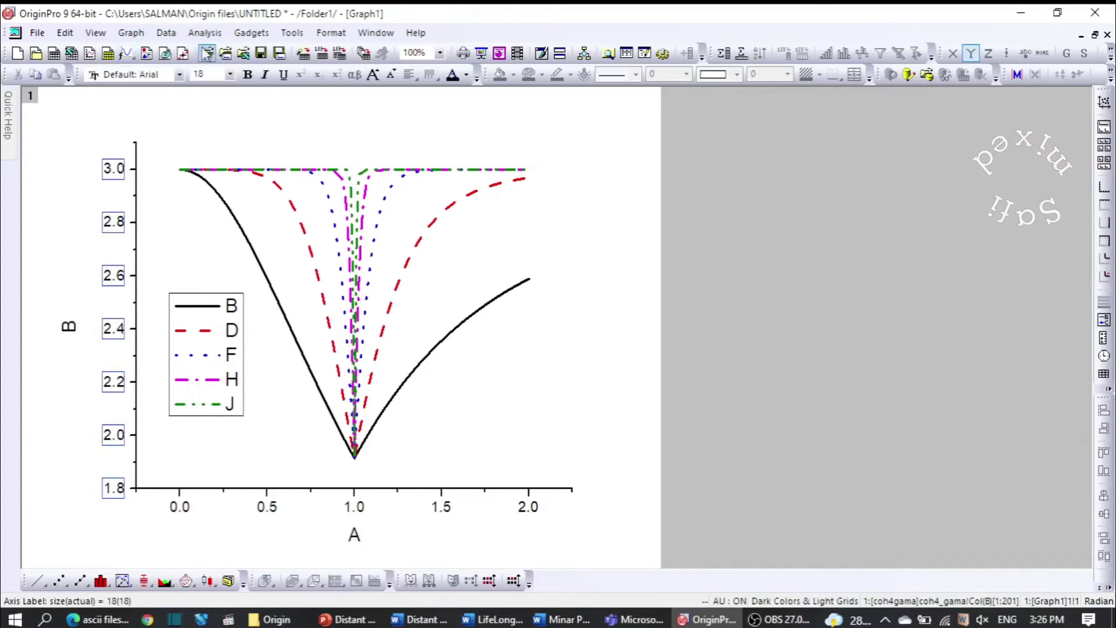
pyautogui.click(230, 74)
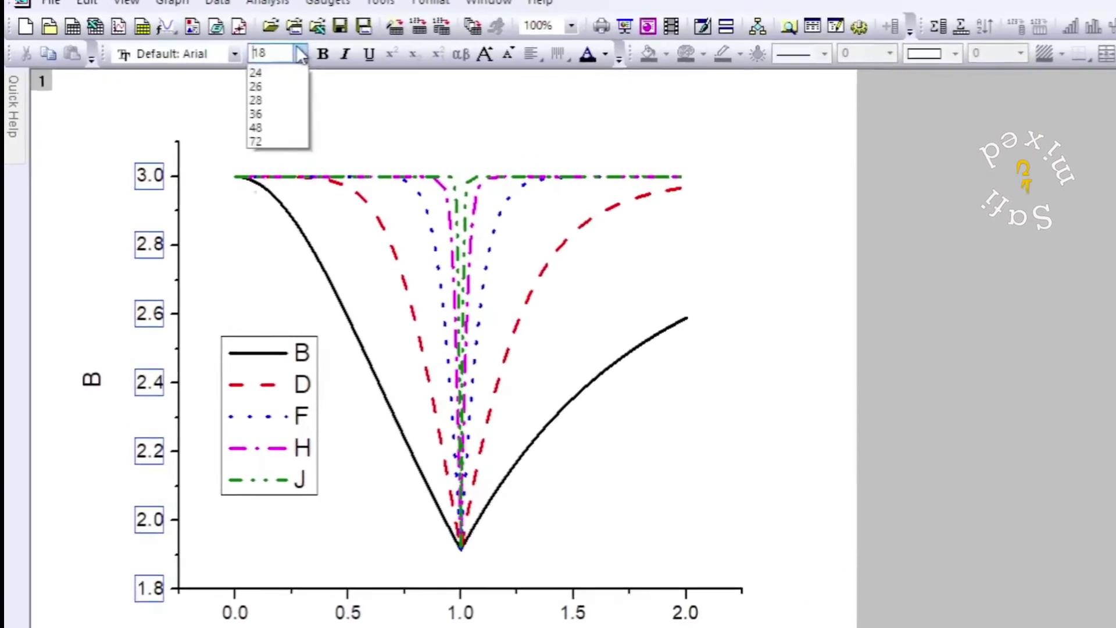
pyautogui.click(256, 100)
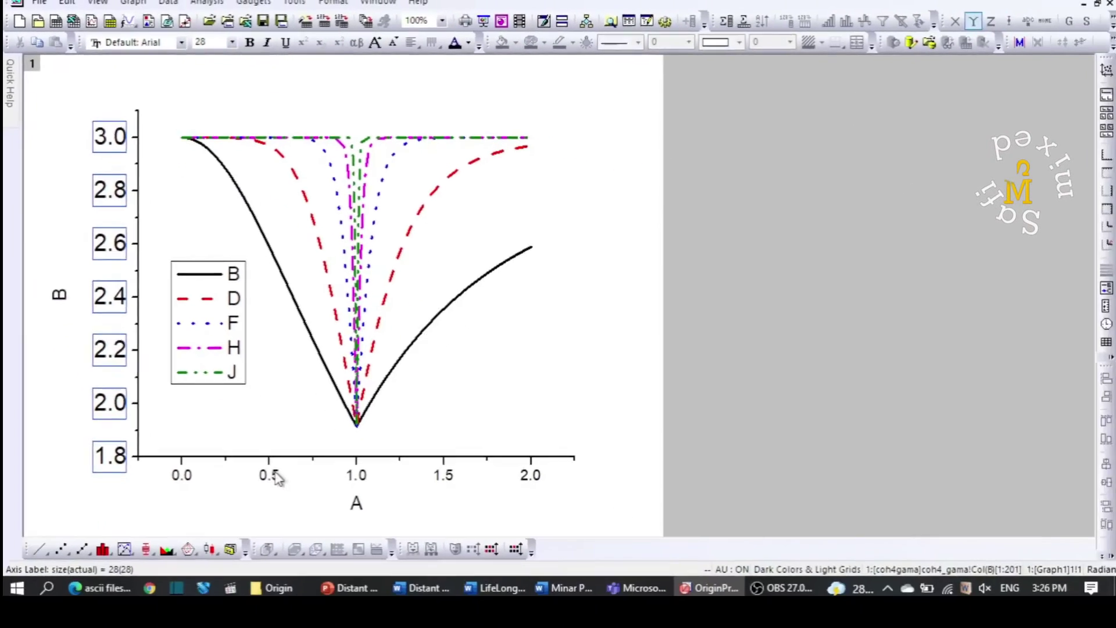
pyautogui.click(274, 475)
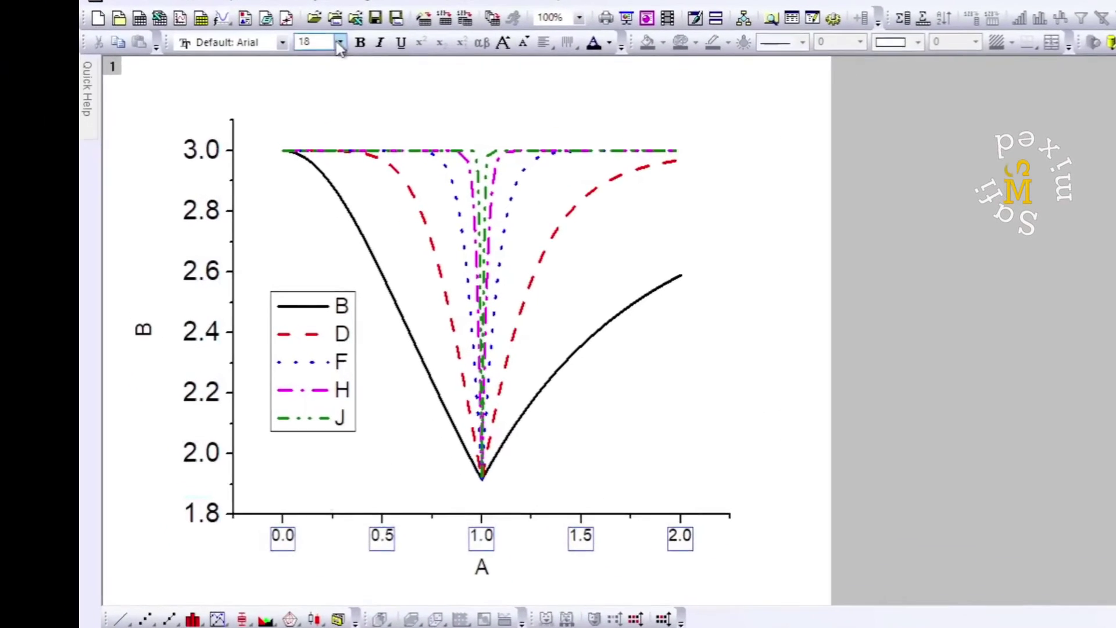
pyautogui.click(232, 42)
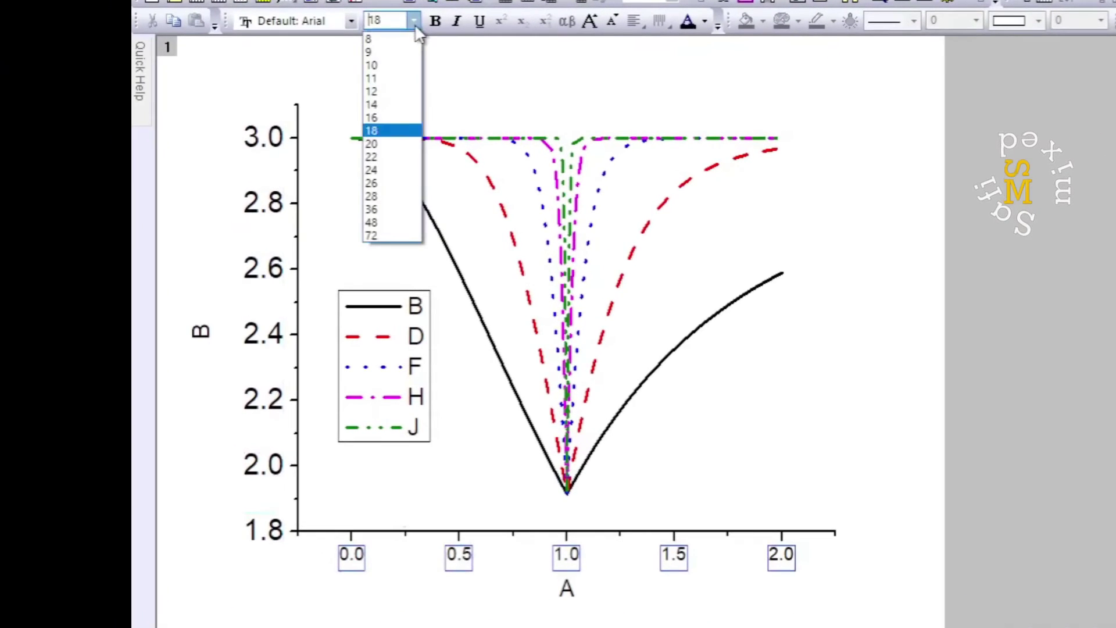
pyautogui.click(398, 197)
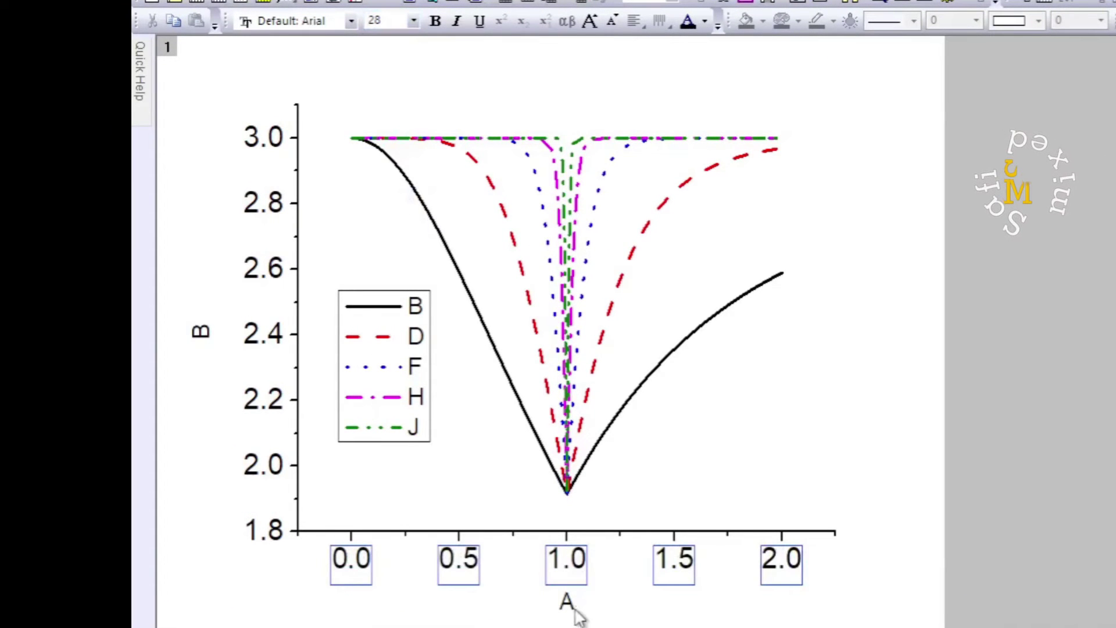
# - Replace the X axis title with an italic x
pyautogui.doubleClick(568, 604)
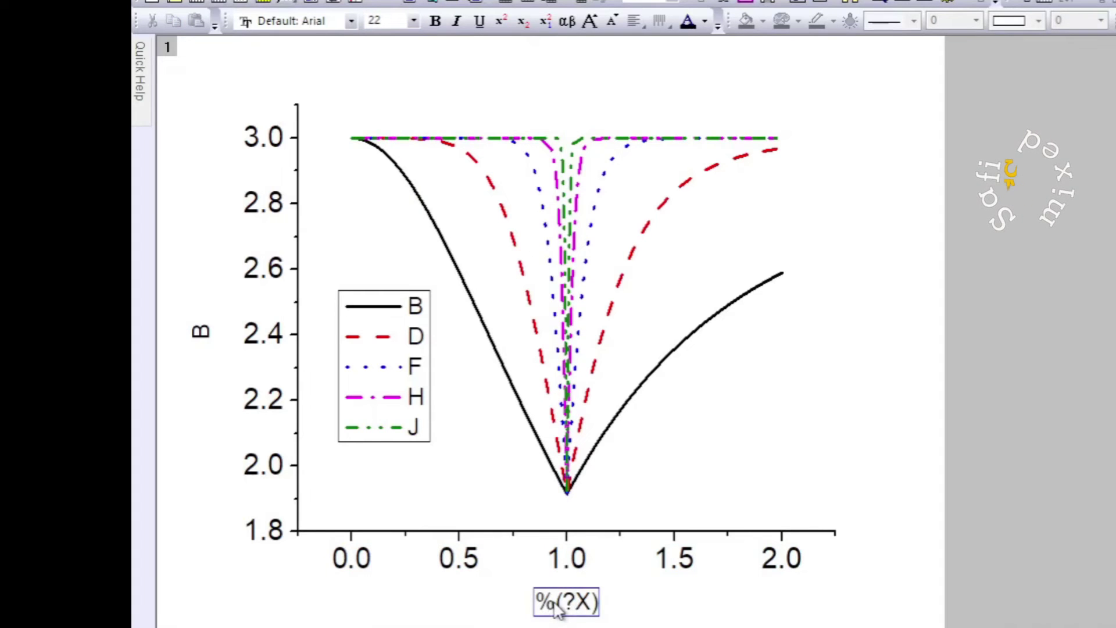
pyautogui.hotkey('ctrl', 'a')
pyautogui.press('Delete')
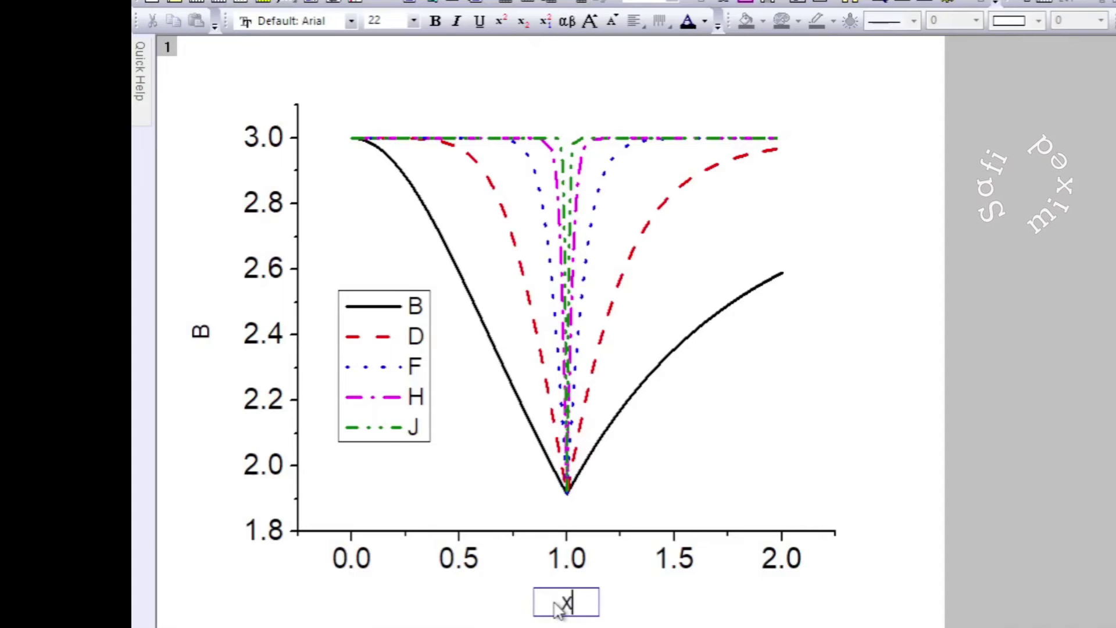
pyautogui.hotkey('ctrl', 'a')
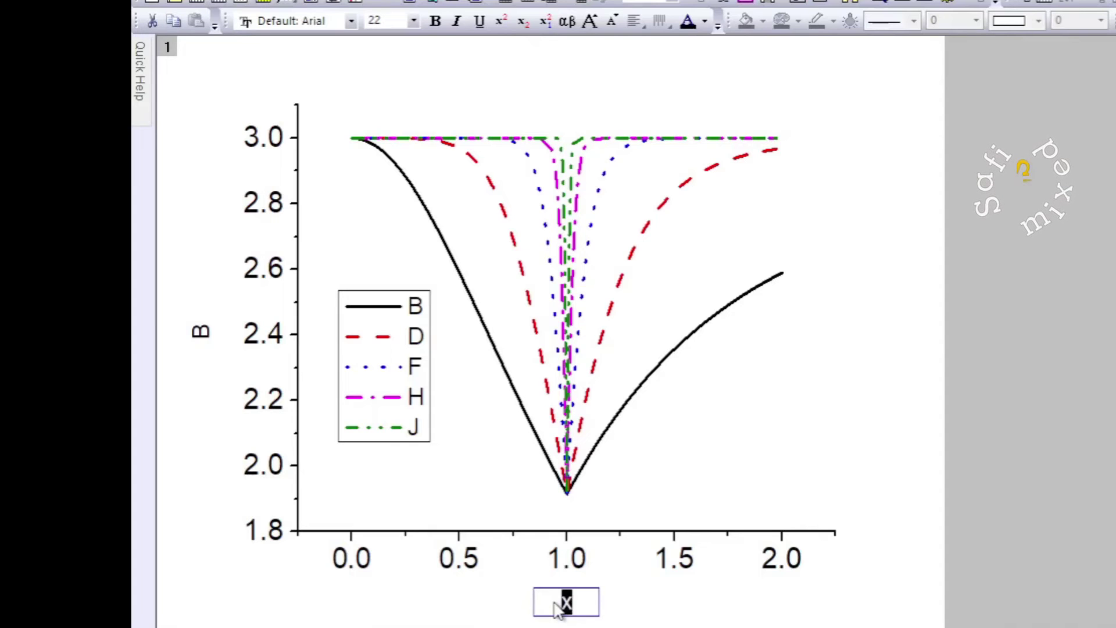
pyautogui.click(455, 23)
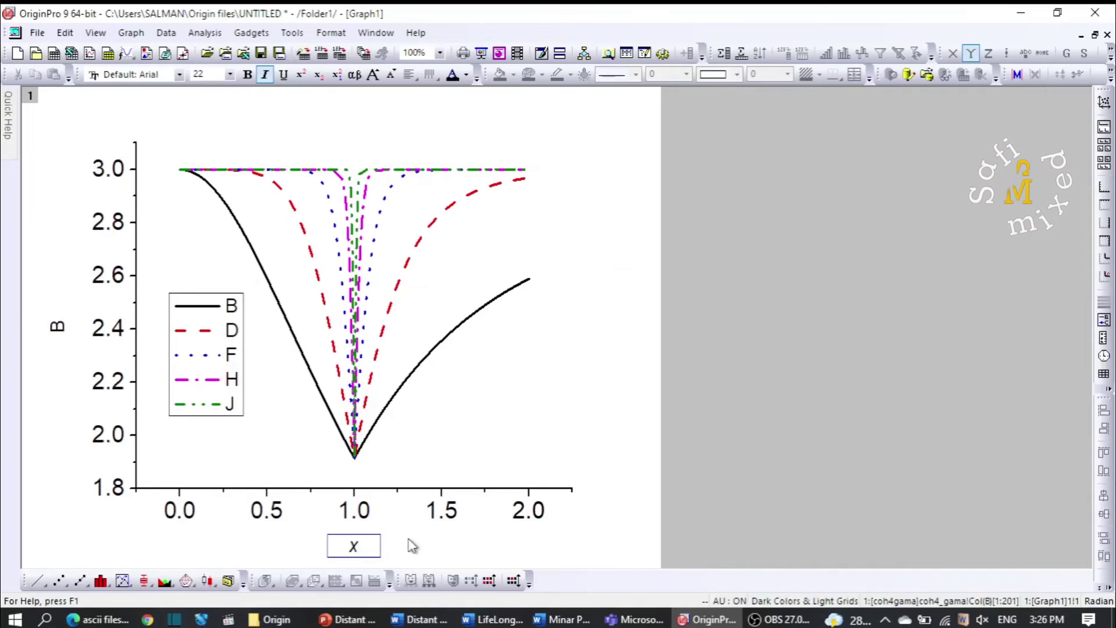
# - Change the Y axis title to F(x)
pyautogui.doubleClick(59, 336)
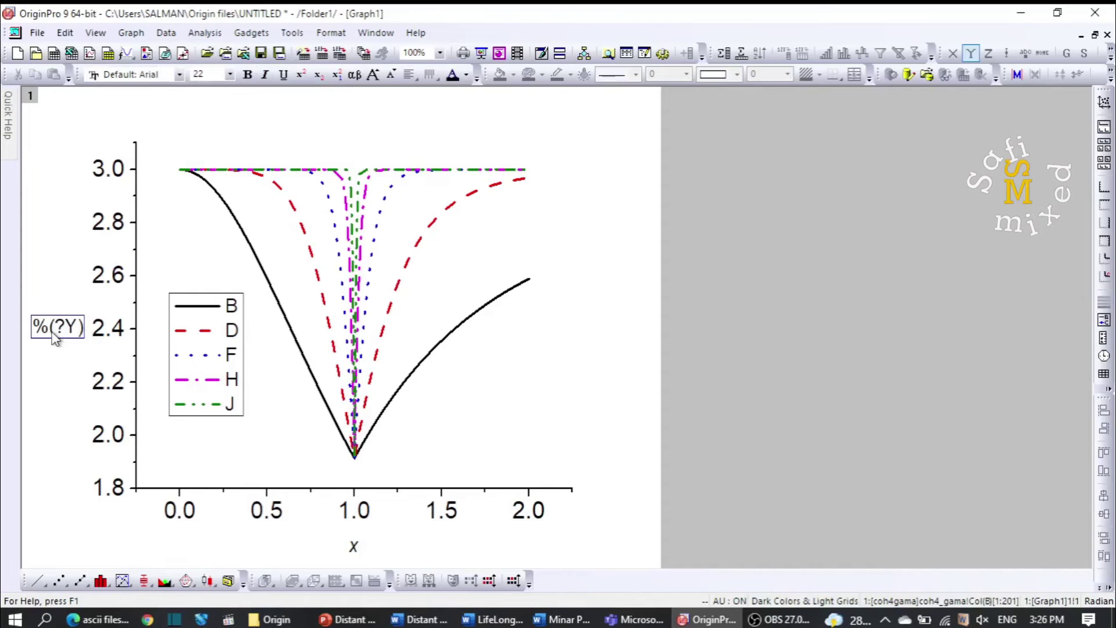
pyautogui.doubleClick(55, 338)
pyautogui.press('BackSpace')
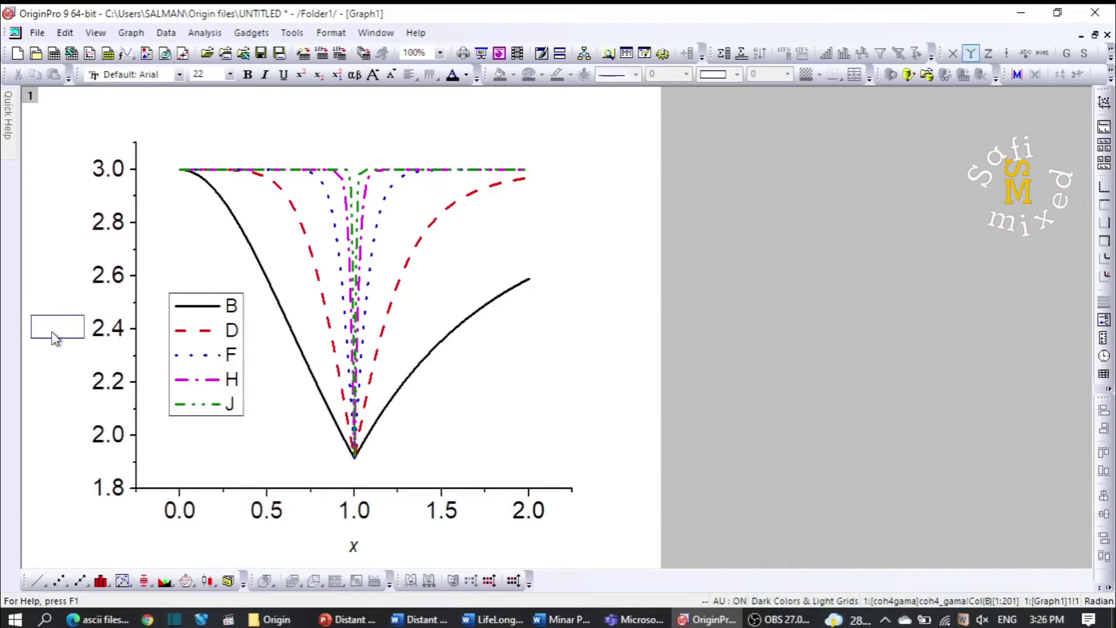
pyautogui.write('F(')
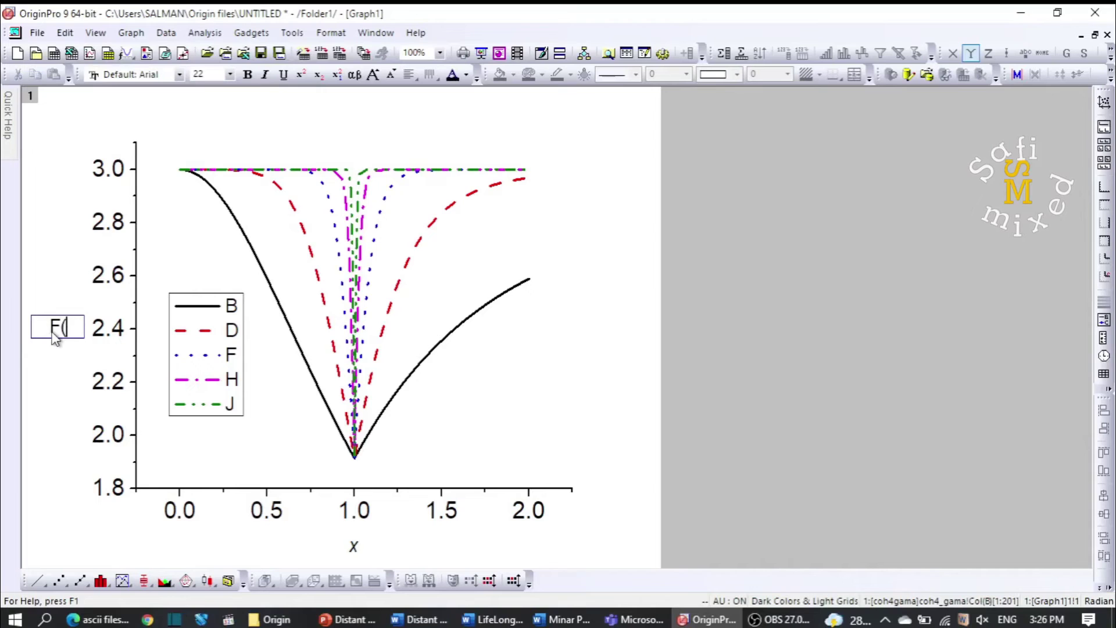
pyautogui.write('x)')
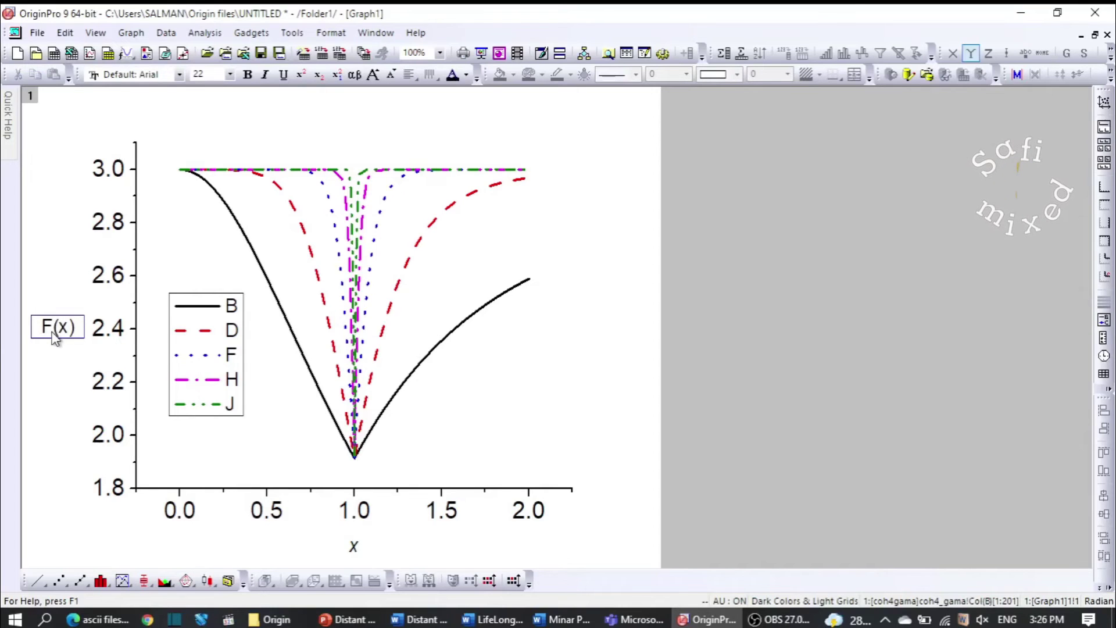
pyautogui.click(479, 340)
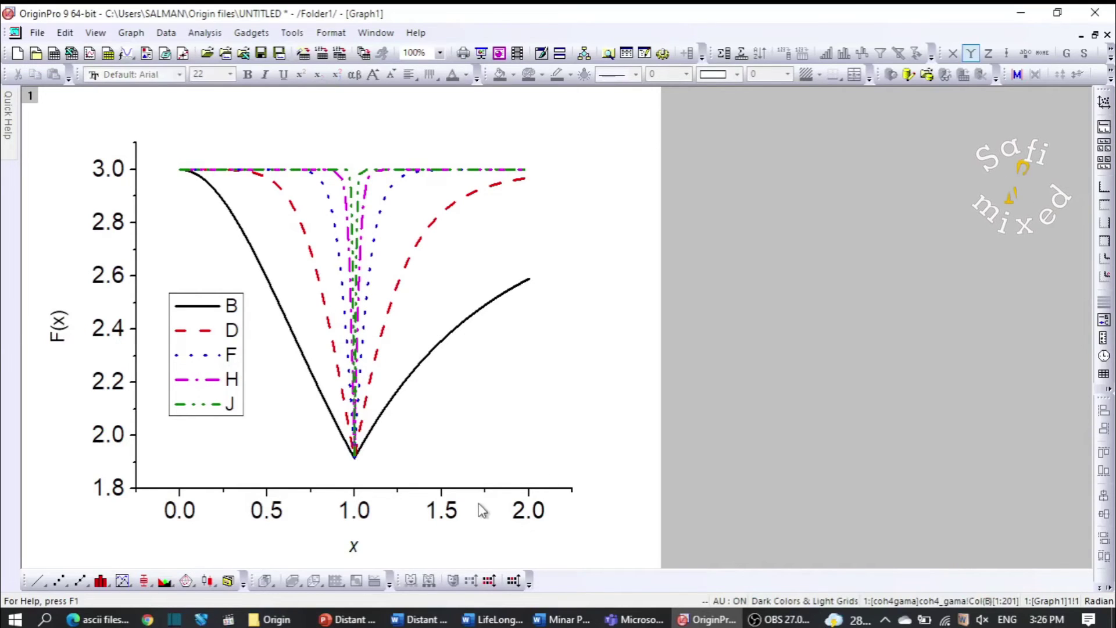
# - Turn on opposite axis lines for both the horizontal and vertical axes, framing the plot on top and right
pyautogui.doubleClick(503, 490)
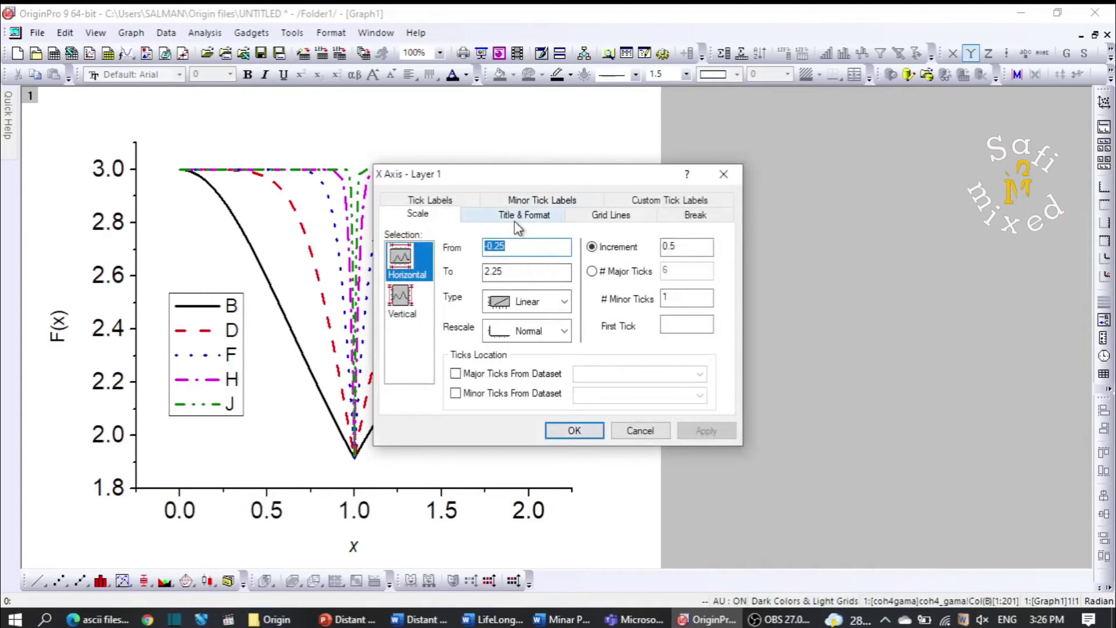
pyautogui.click(473, 220)
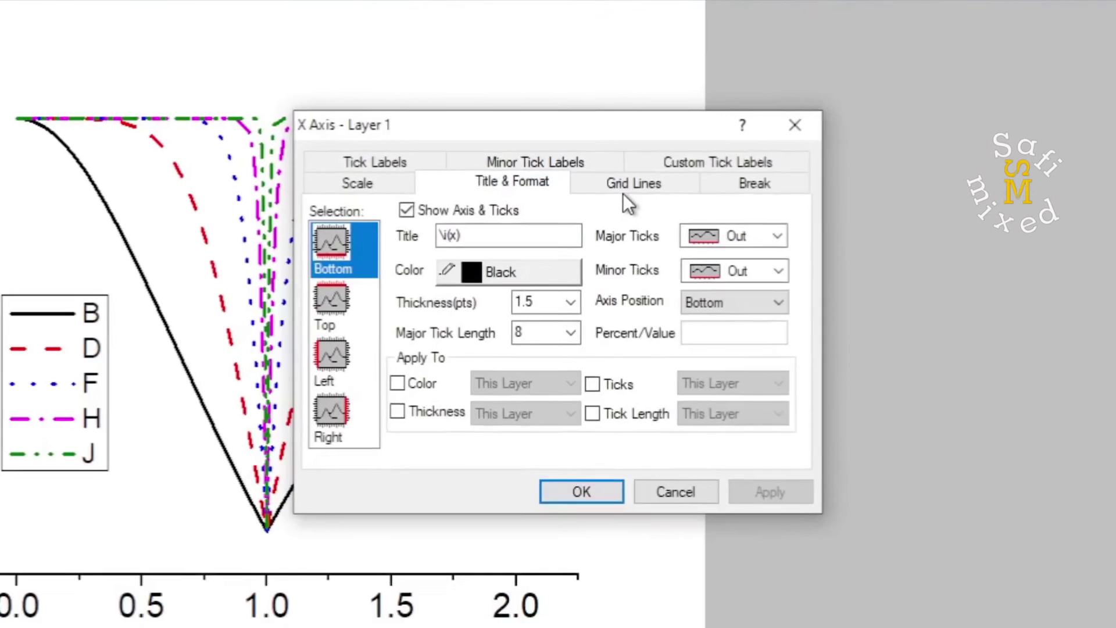
pyautogui.click(647, 169)
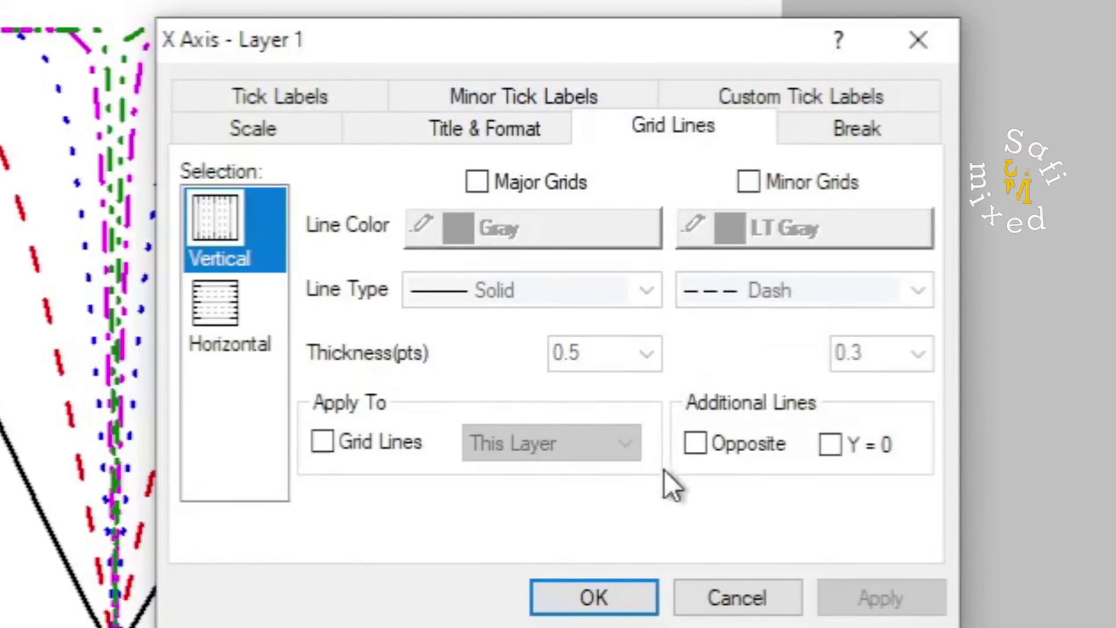
pyautogui.click(692, 442)
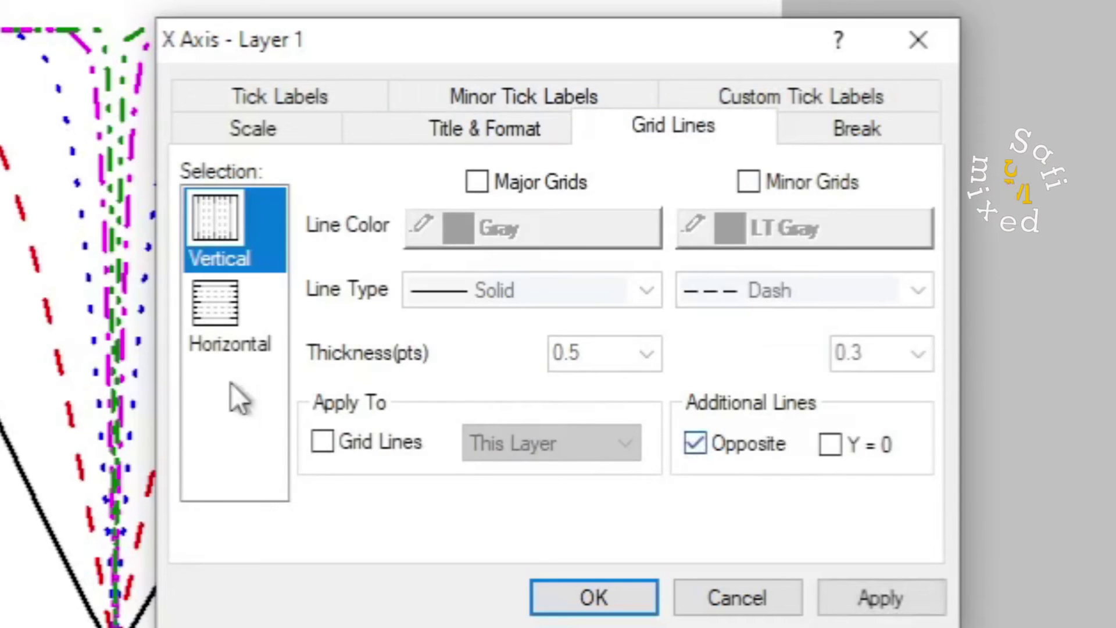
pyautogui.click(232, 309)
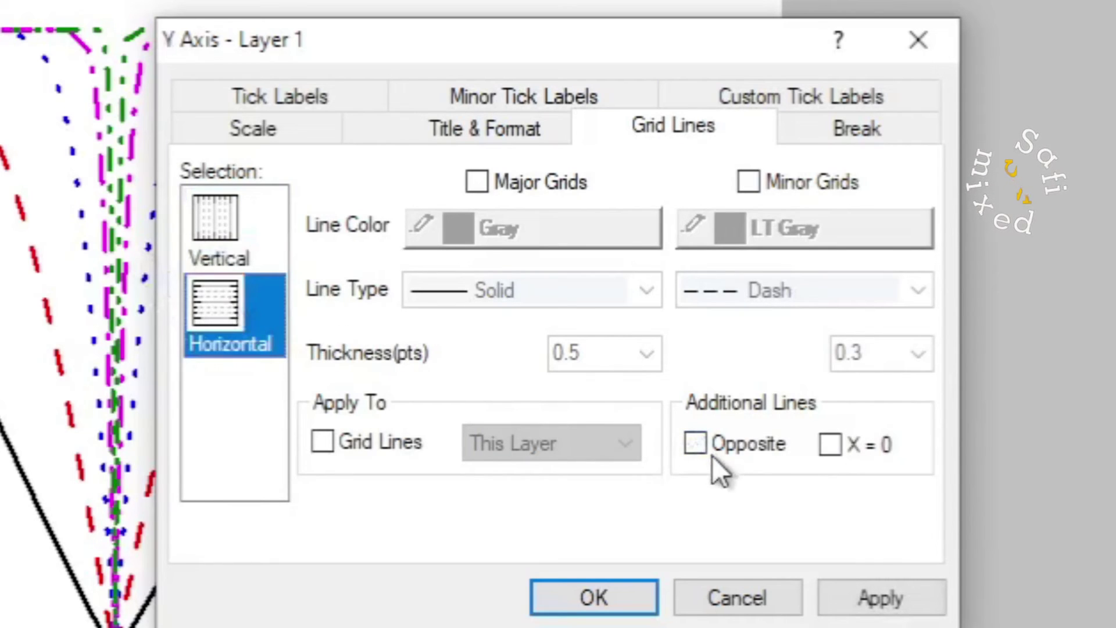
pyautogui.click(696, 443)
pyautogui.click(877, 590)
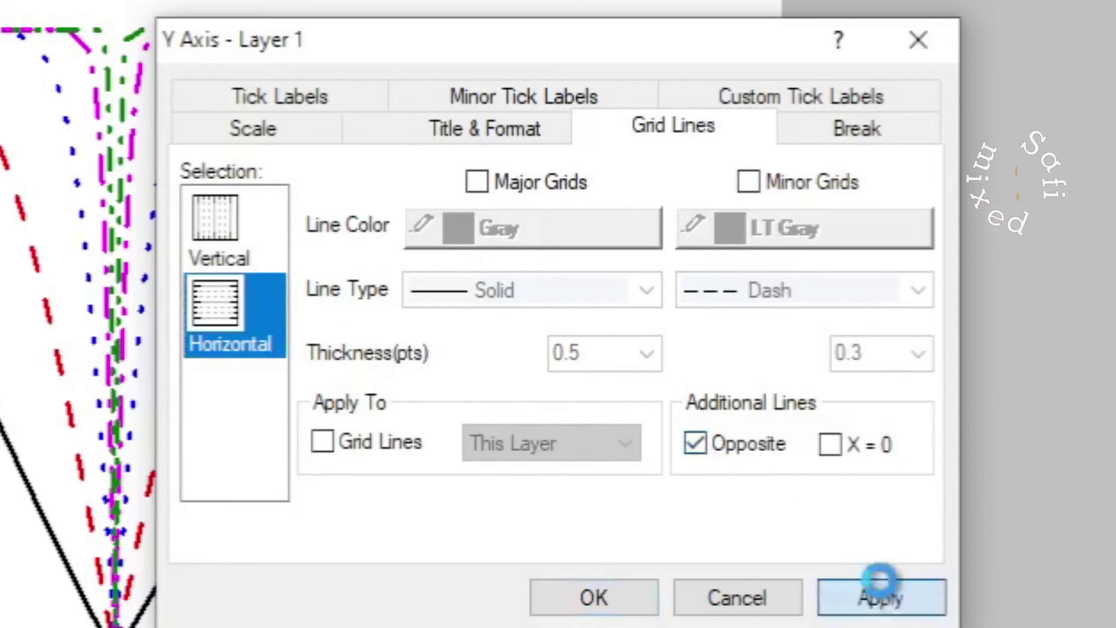
pyautogui.click(630, 601)
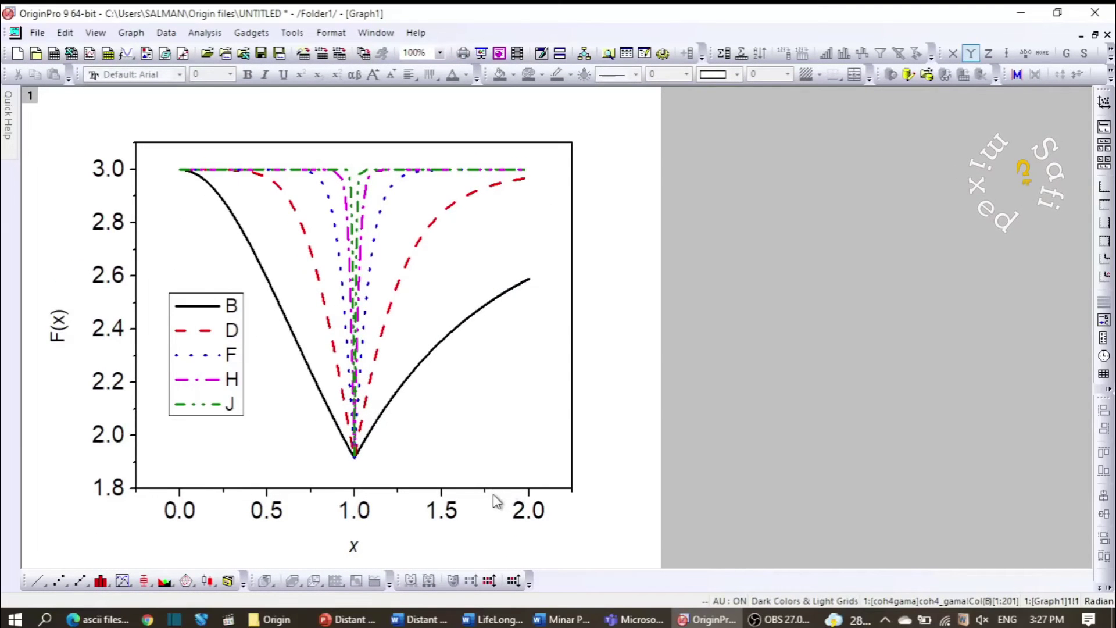
# - Set the x axis scale to run from 0 to 2
pyautogui.doubleClick(493, 489)
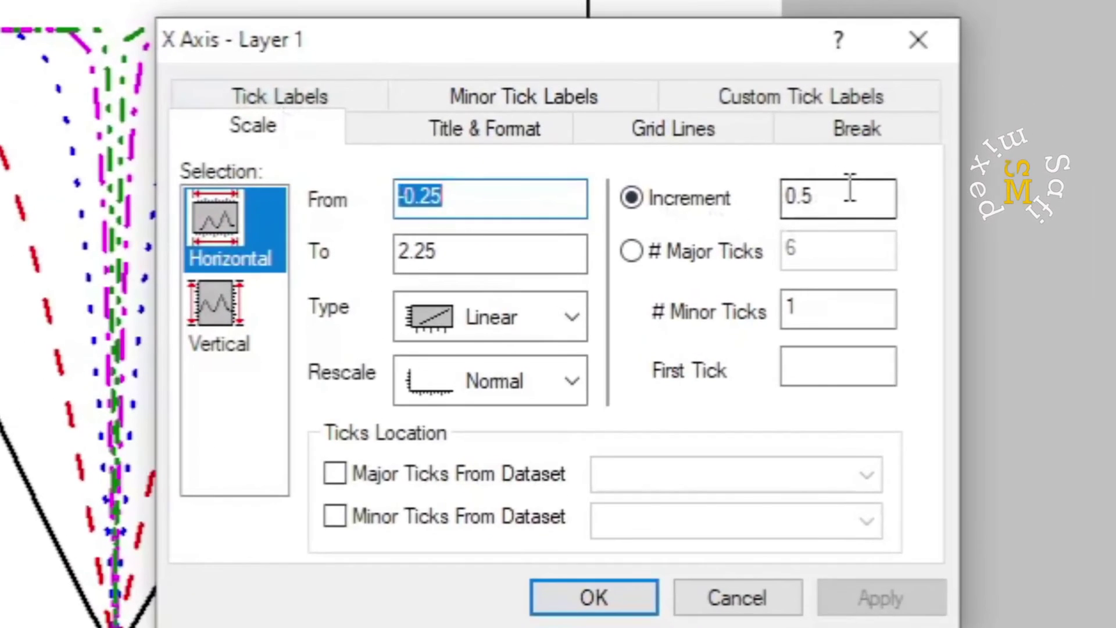
pyautogui.click(816, 198)
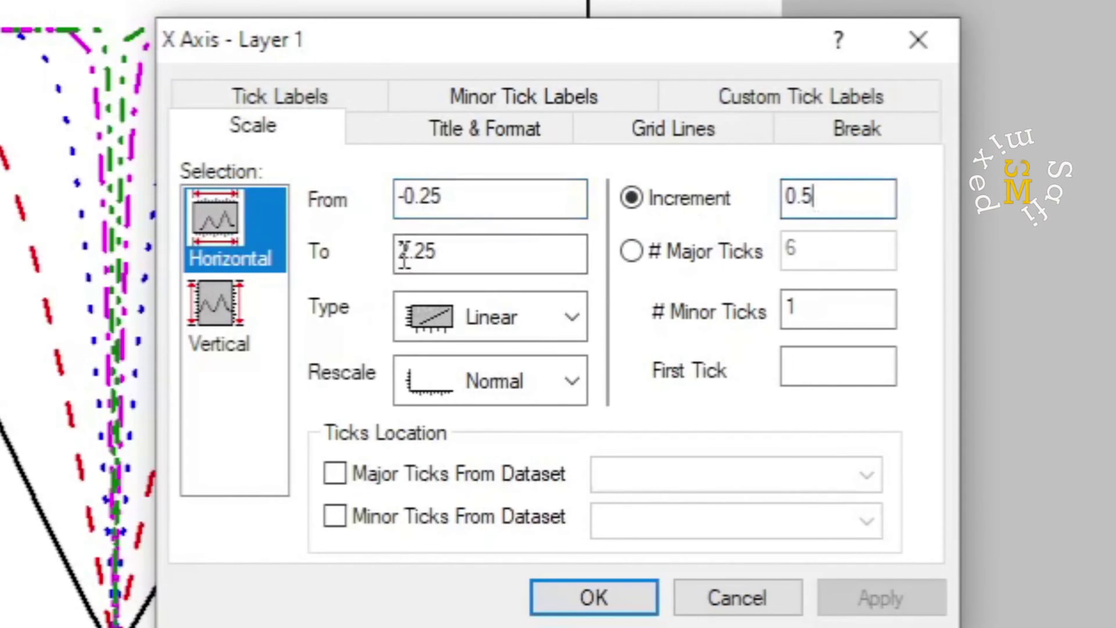
pyautogui.click(456, 260)
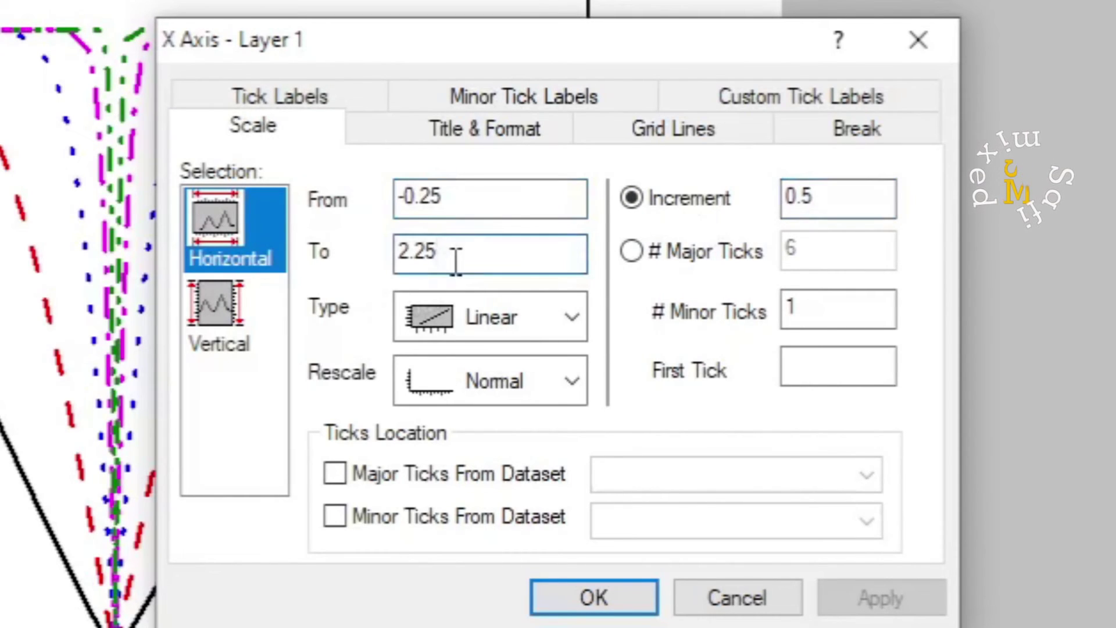
pyautogui.press('BackSpace')
pyautogui.press('BackSpace')
pyautogui.press('BackSpace')
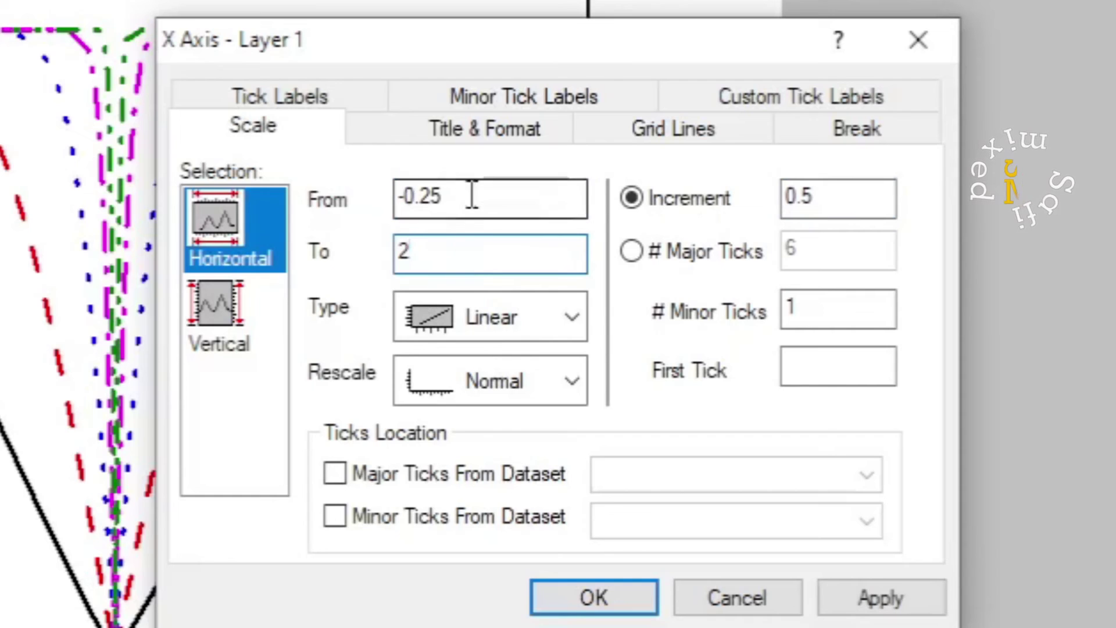
pyautogui.moveTo(474, 195); pyautogui.dragTo(380, 204)
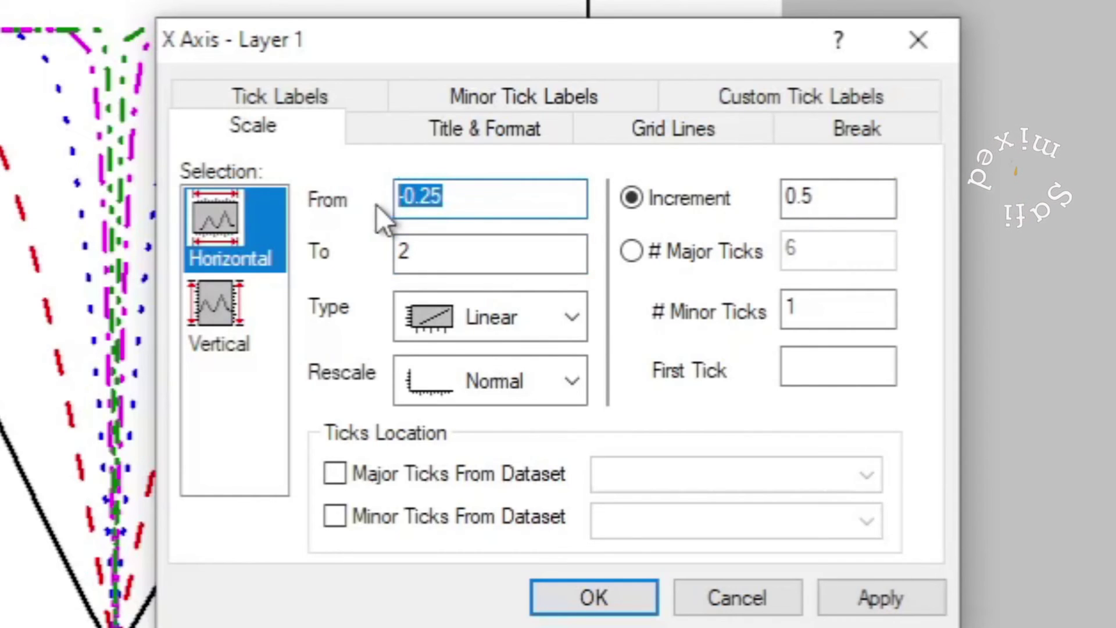
pyautogui.write('0')
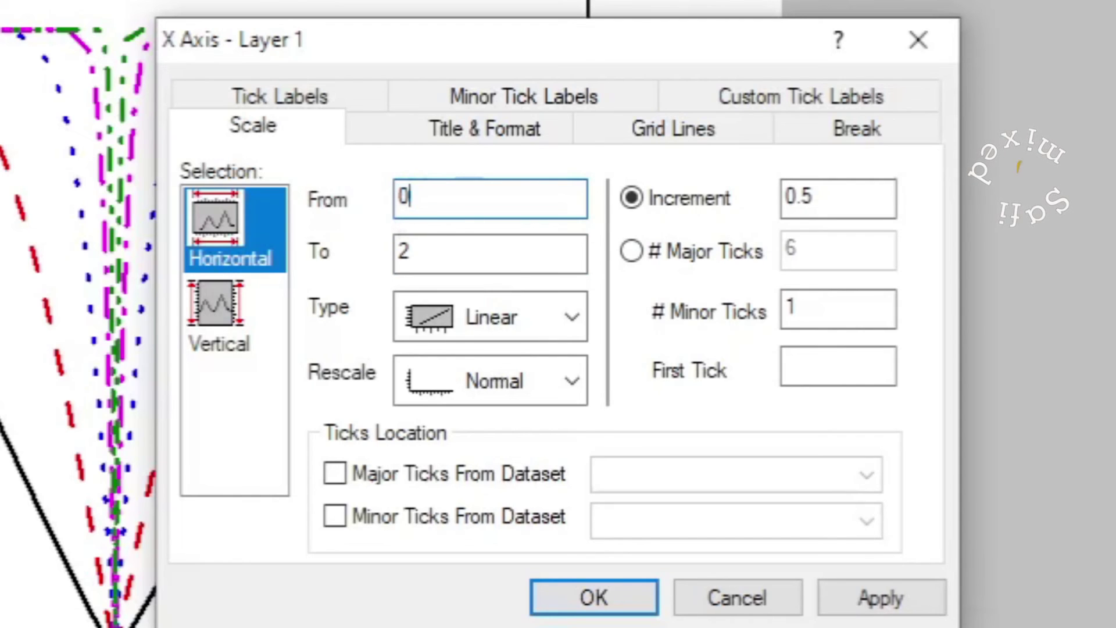
# - Set the y axis scale from 1.6 to 3 with a 0.4 increment and apply
pyautogui.click(224, 339)
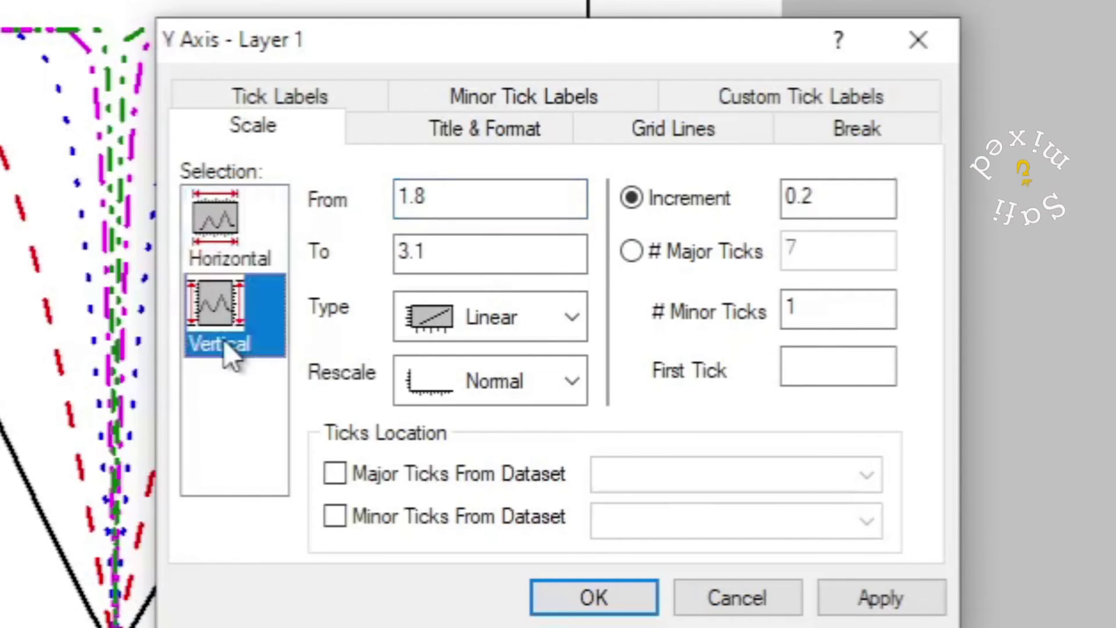
pyautogui.click(459, 192)
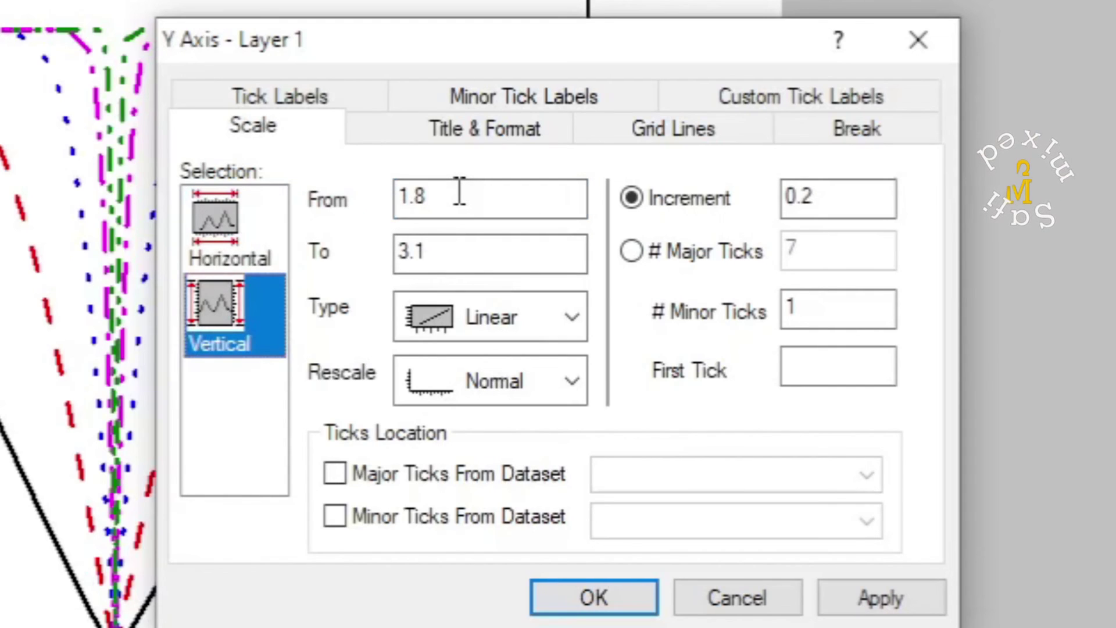
pyautogui.click(459, 191)
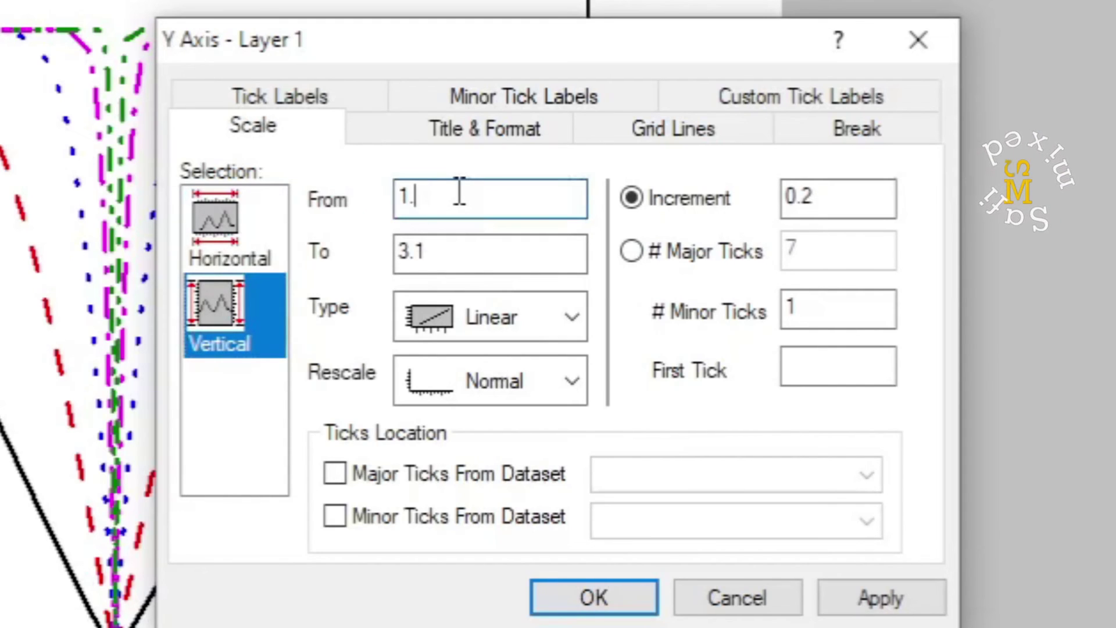
pyautogui.write('6')
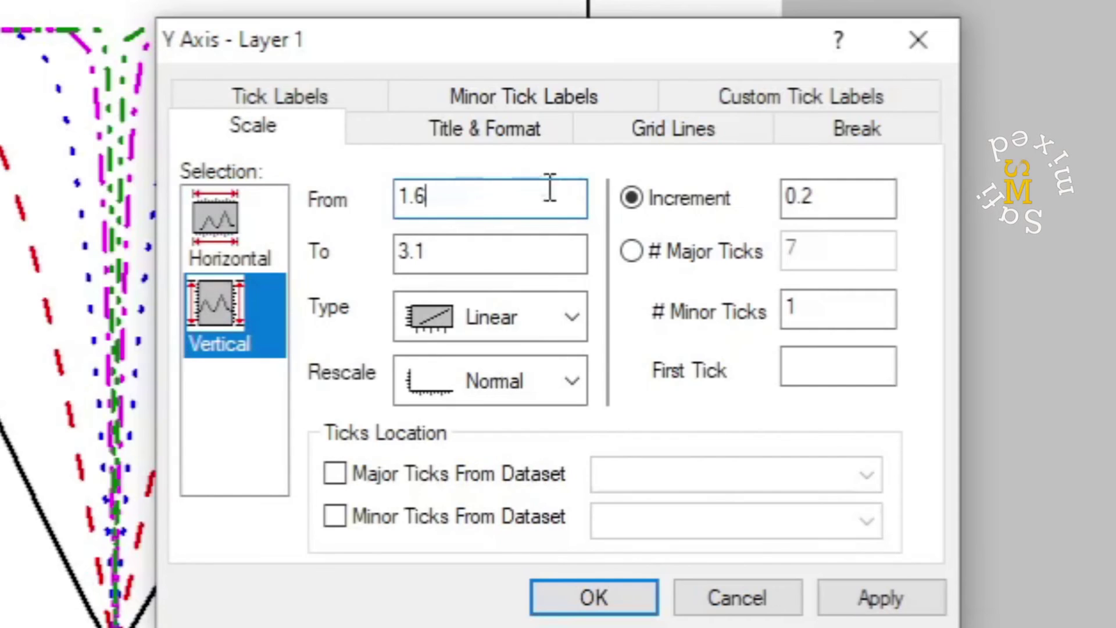
pyautogui.click(834, 201)
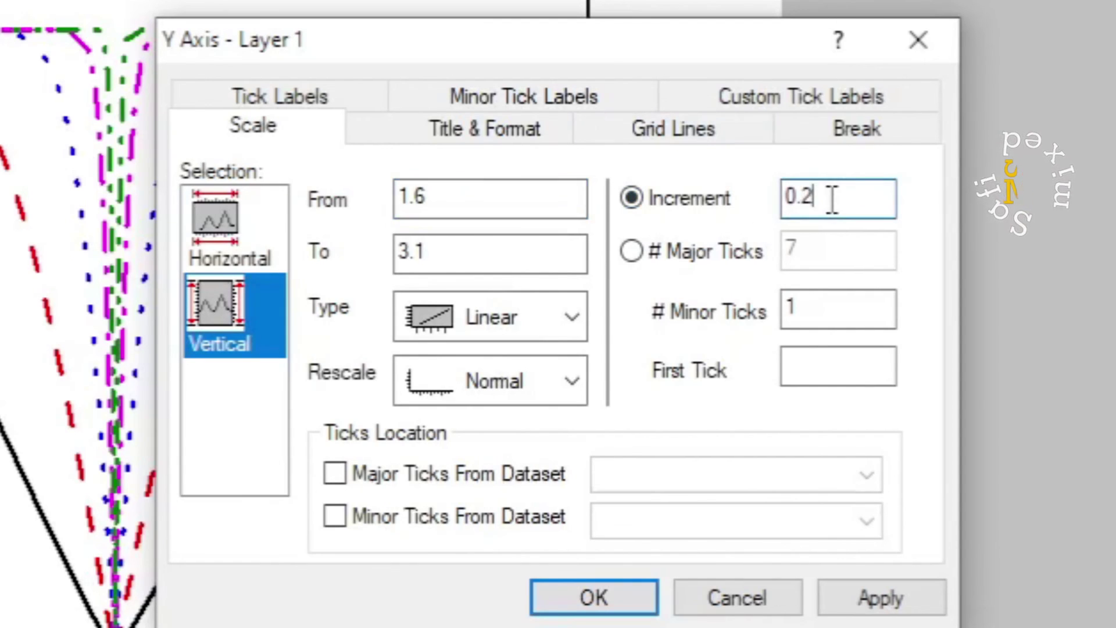
pyautogui.write('4')
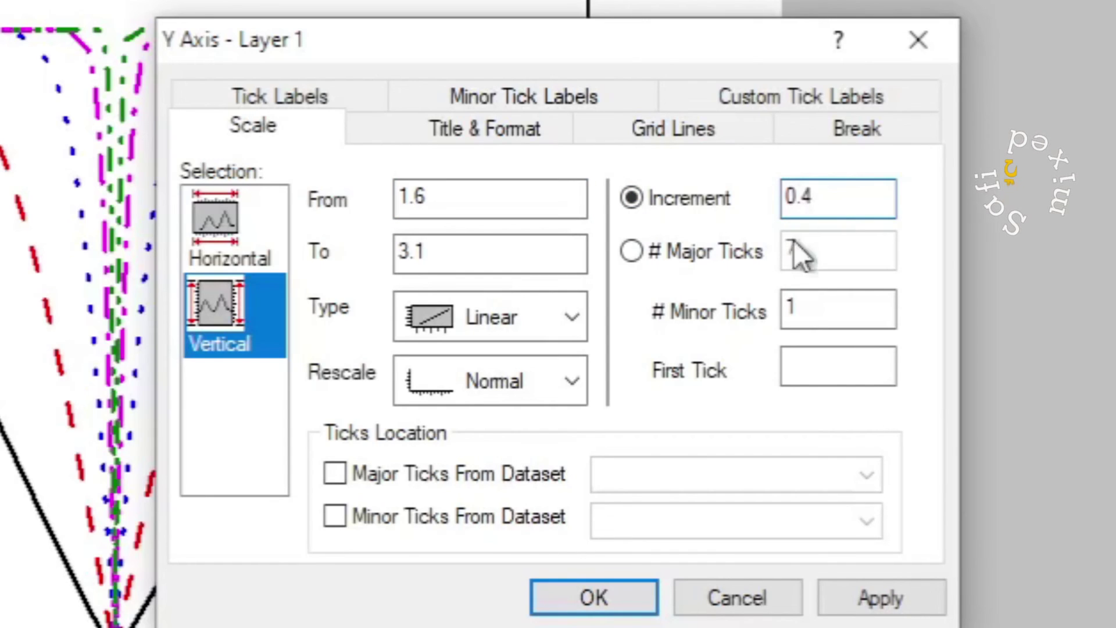
pyautogui.click(436, 251)
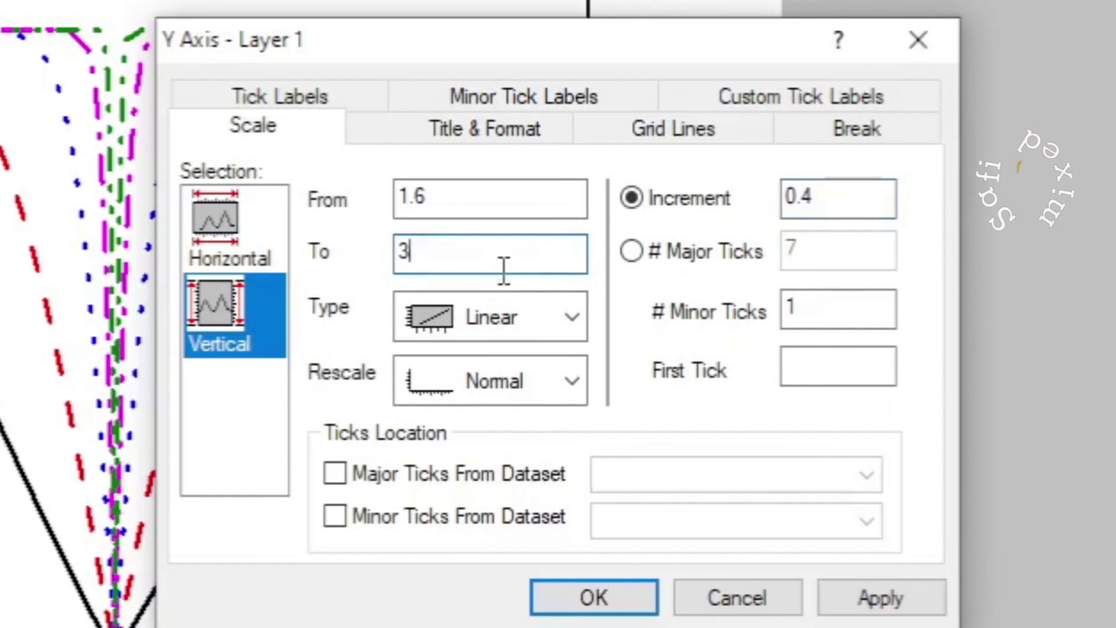
pyautogui.click(872, 598)
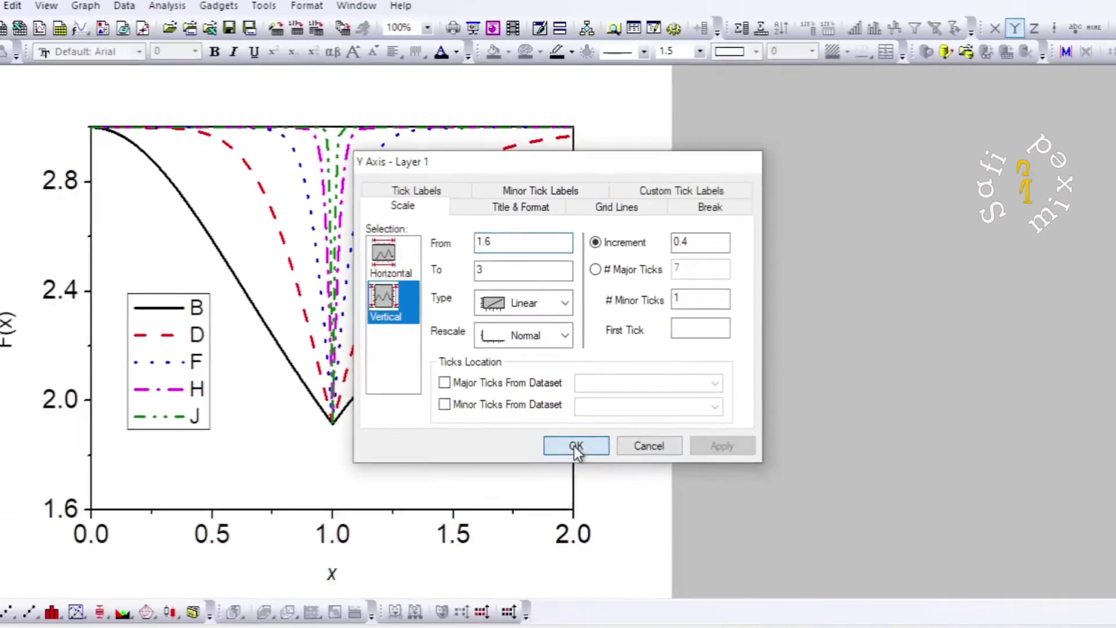
pyautogui.click(583, 507)
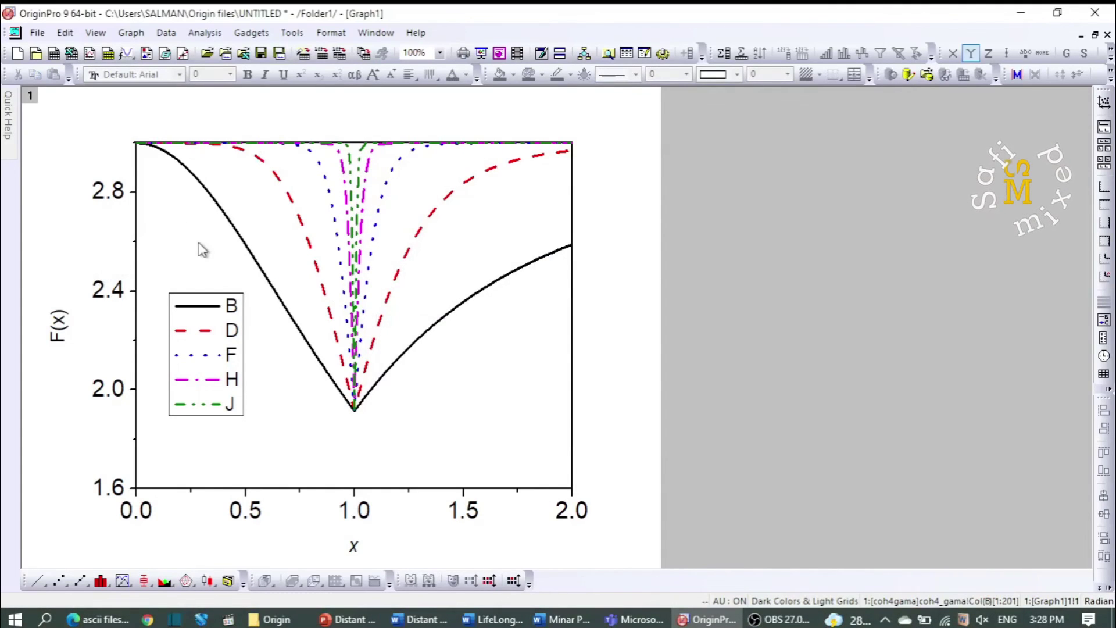
# - Change the vertical axis scale to From 1.8, To 3.1 and apply it
pyautogui.doubleClick(298, 488)
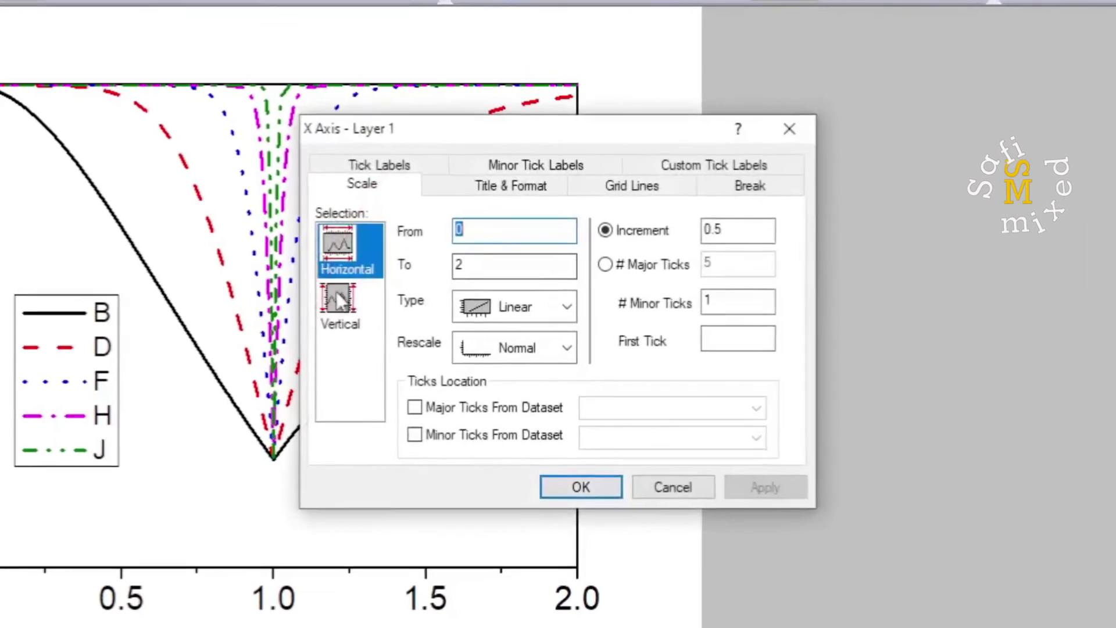
pyautogui.click(337, 299)
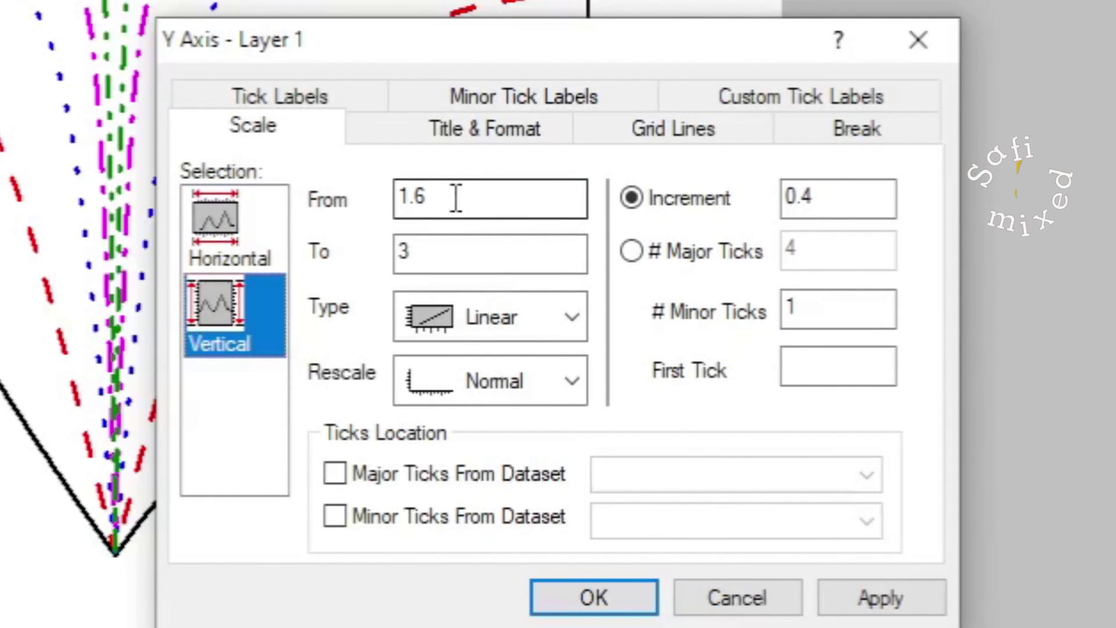
pyautogui.click(456, 198)
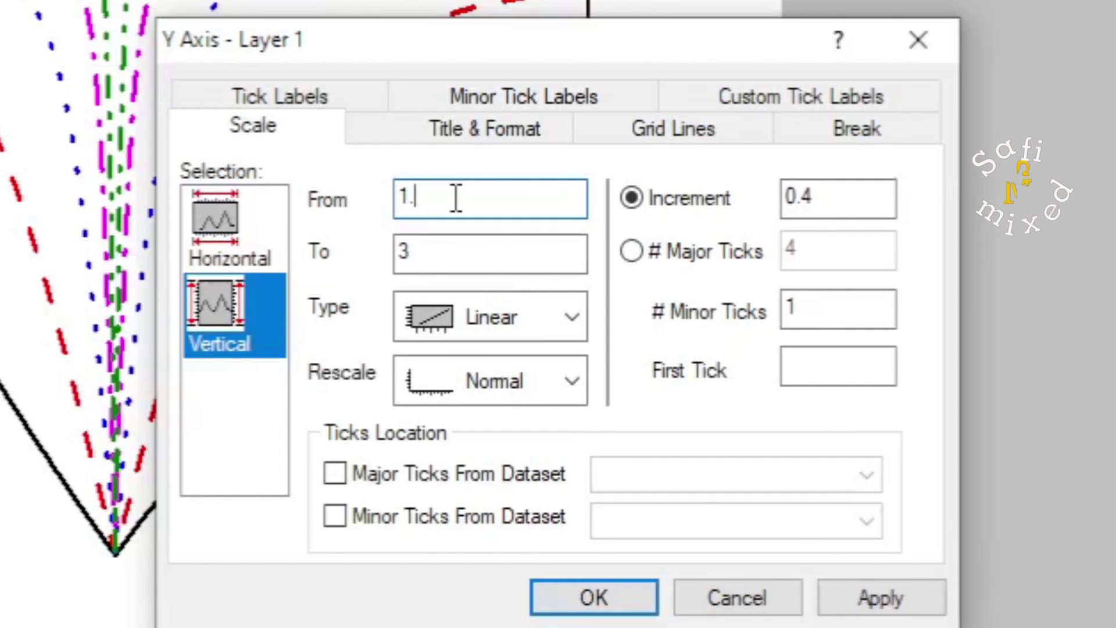
pyautogui.write('8')
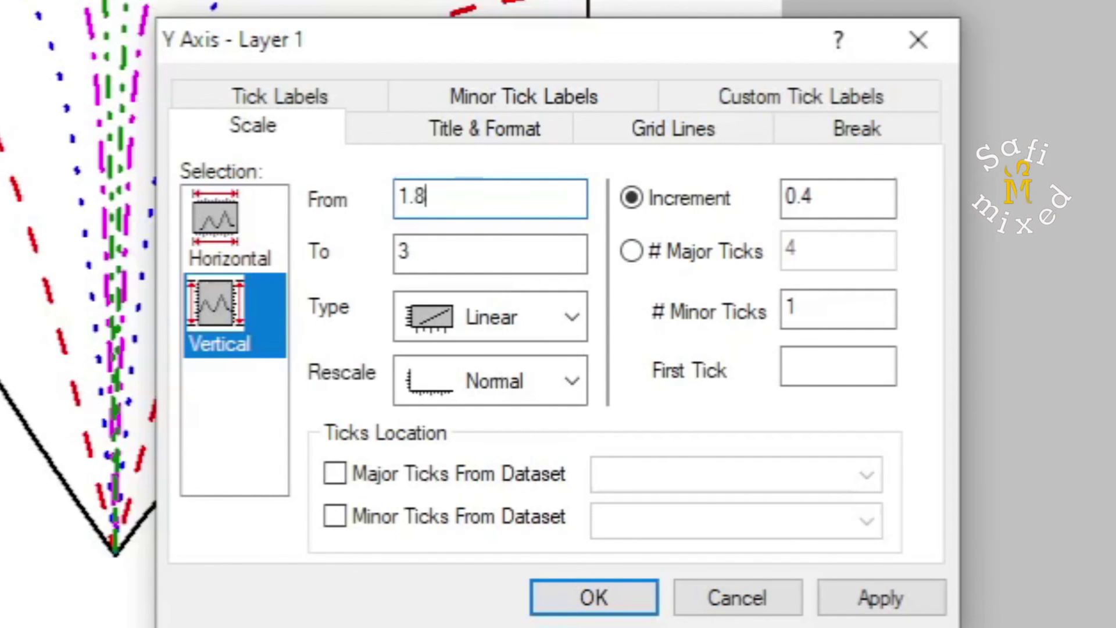
pyautogui.click(421, 251)
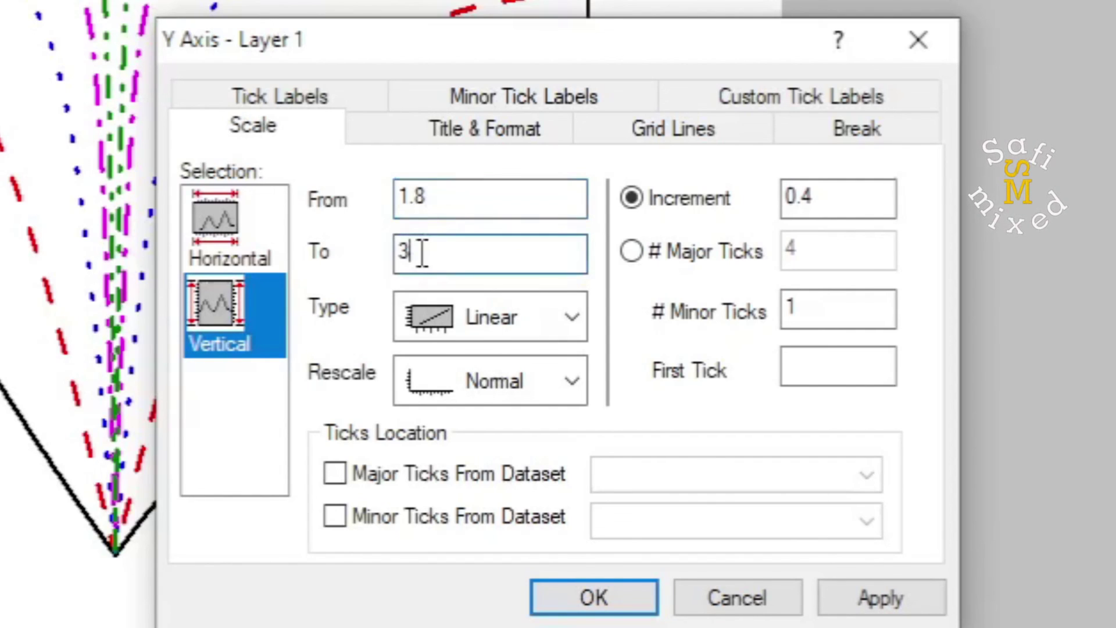
pyautogui.write('.1')
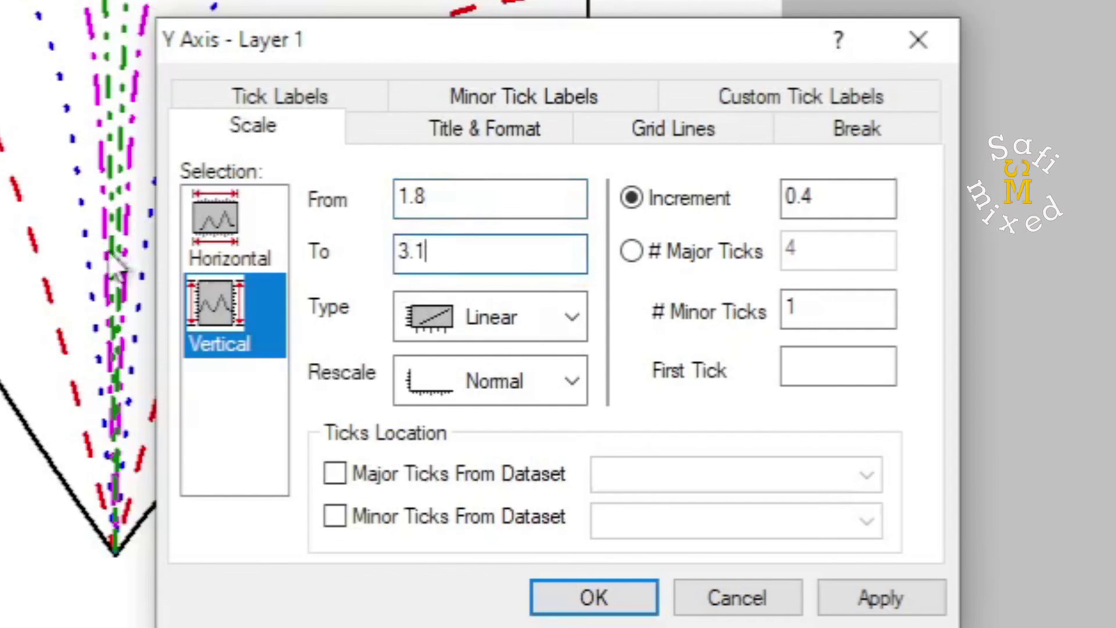
pyautogui.click(910, 605)
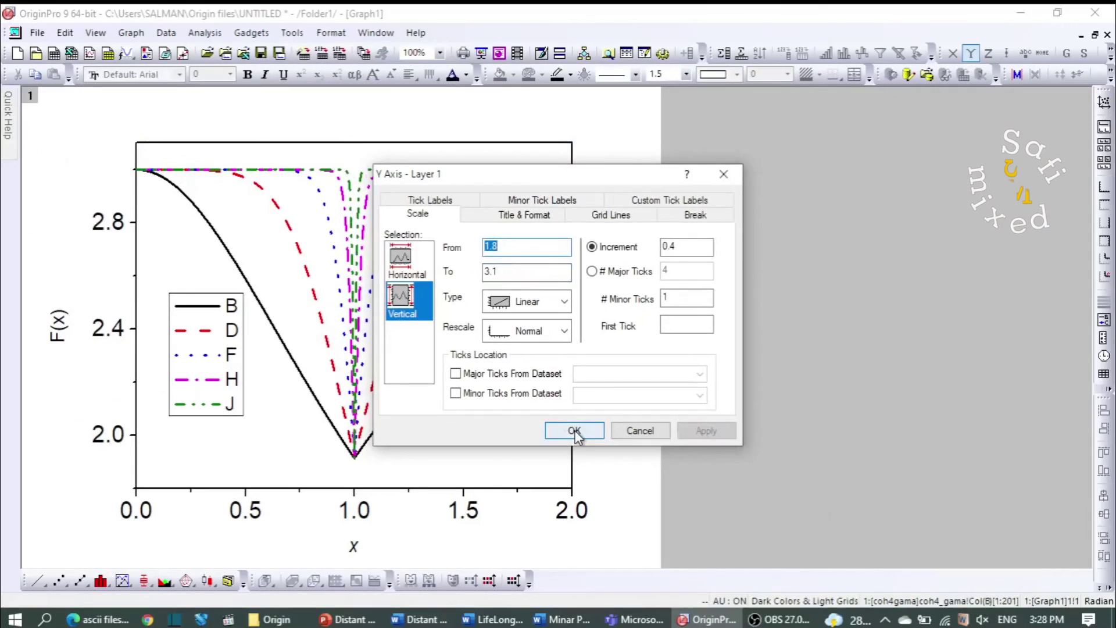
pyautogui.click(593, 528)
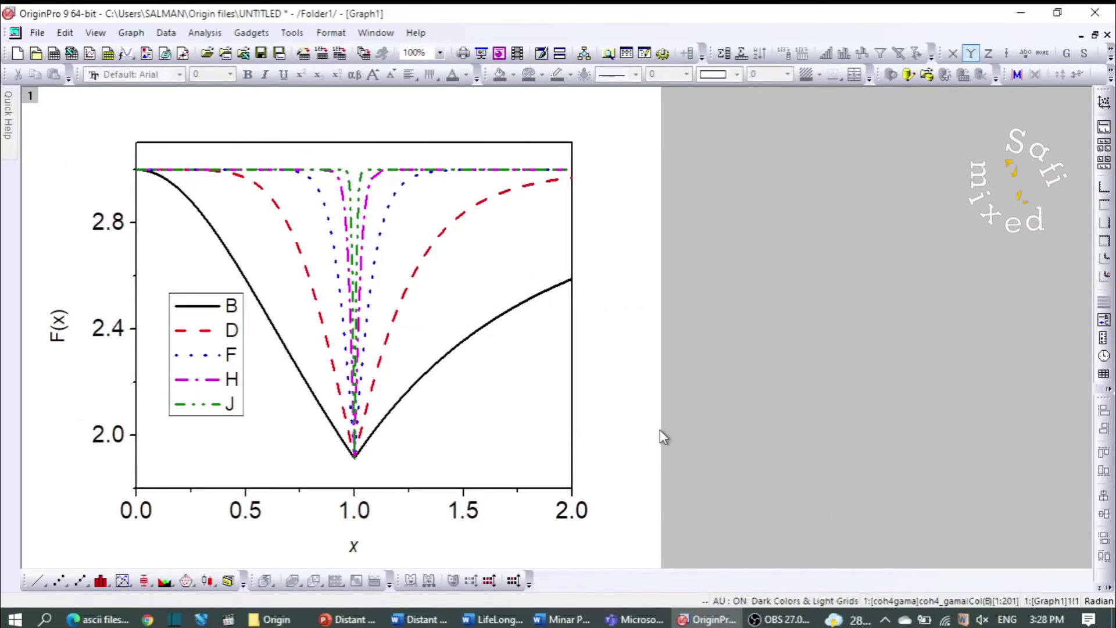